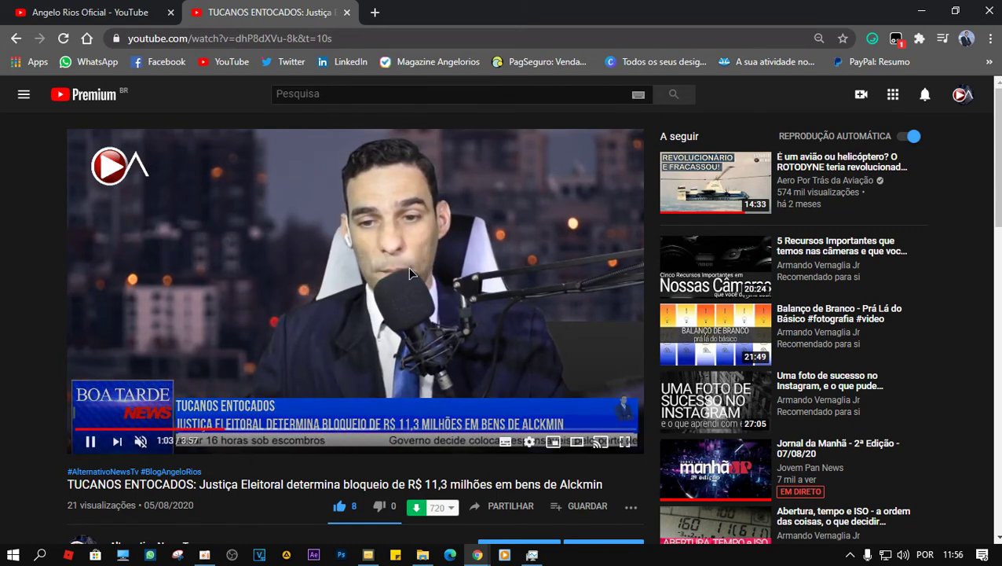
Step: Pause the YouTube video and preview the IN - NOVO RODAPÉ CG - ABRIL 2020 clip from its folder
key("space")
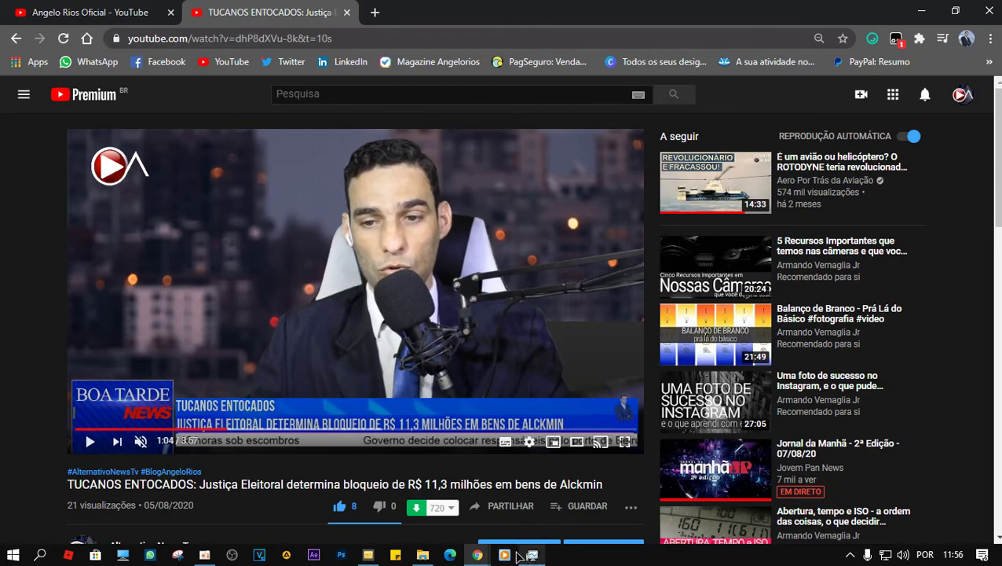
left_click(423, 554)
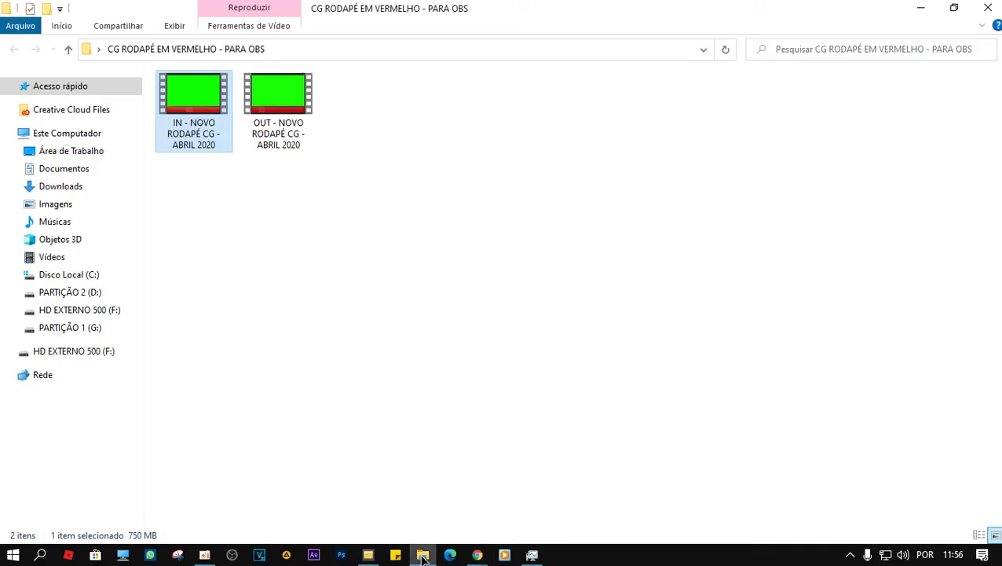
double_click(193, 110)
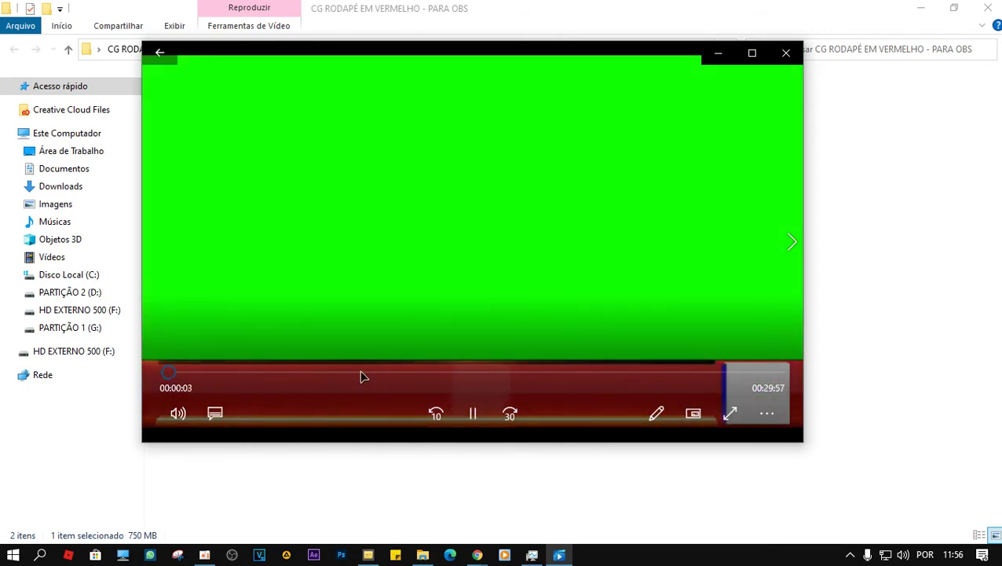
left_click(785, 53)
left_click(926, 16)
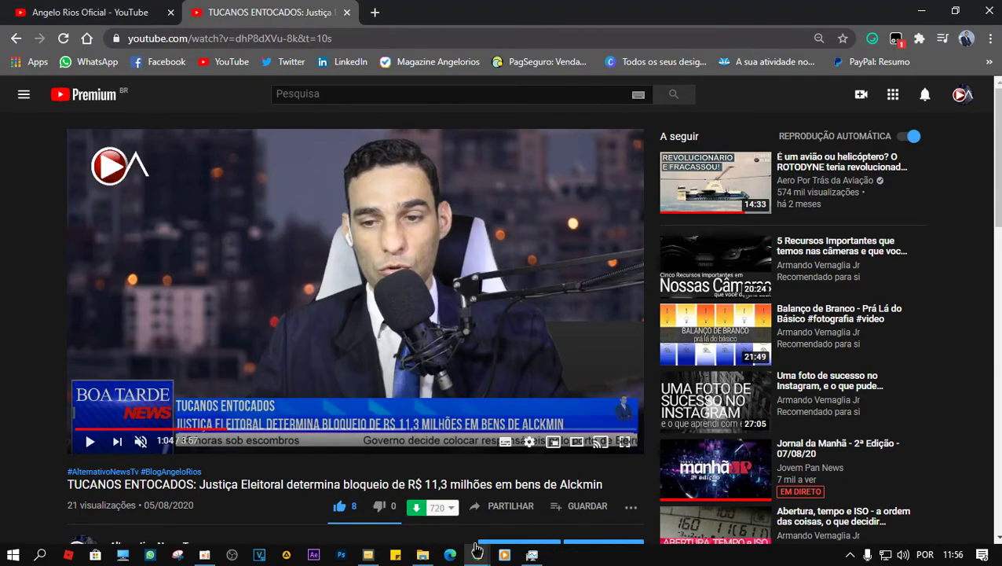
left_click(205, 554)
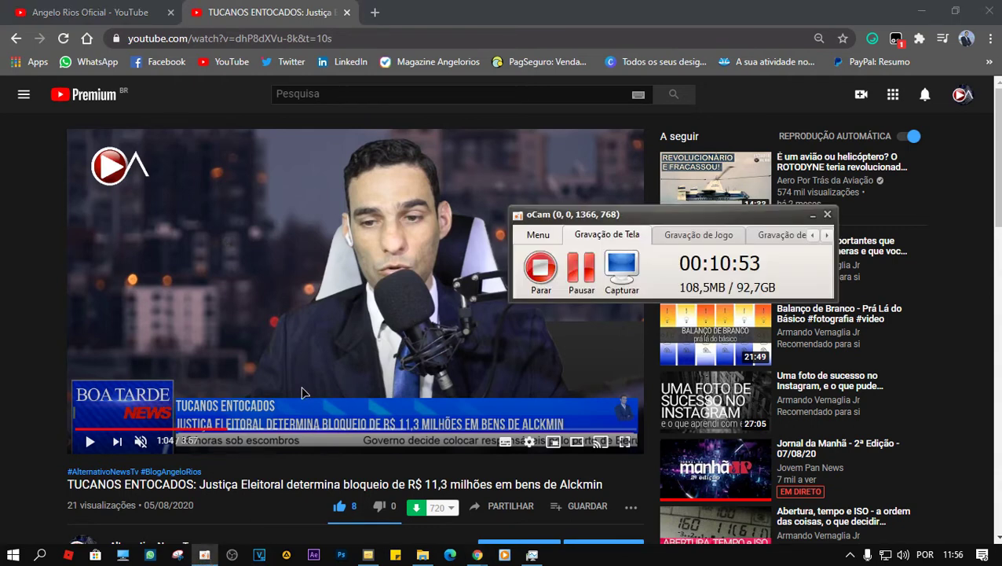
left_click_drag(695, 221, 812, 273)
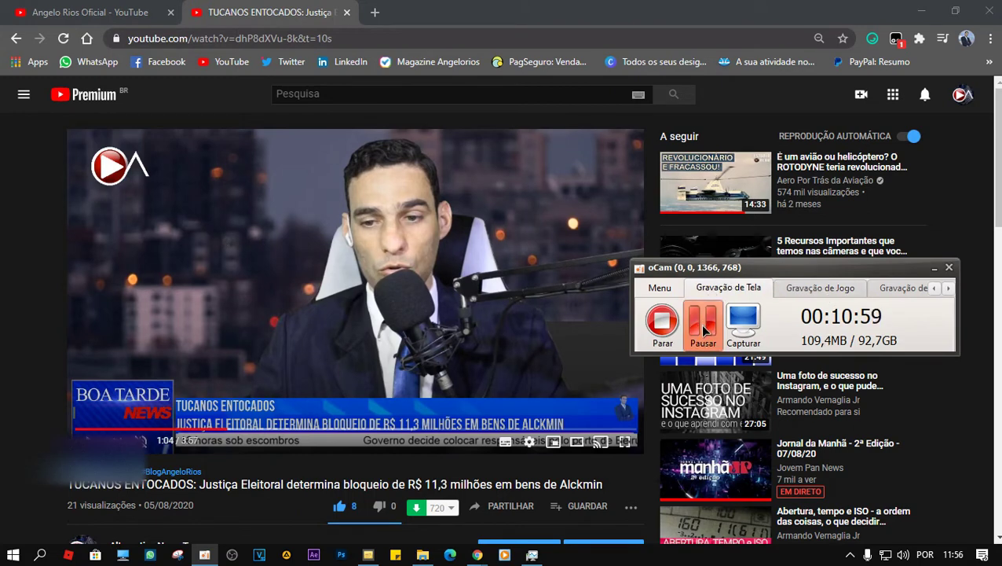
left_click(704, 331)
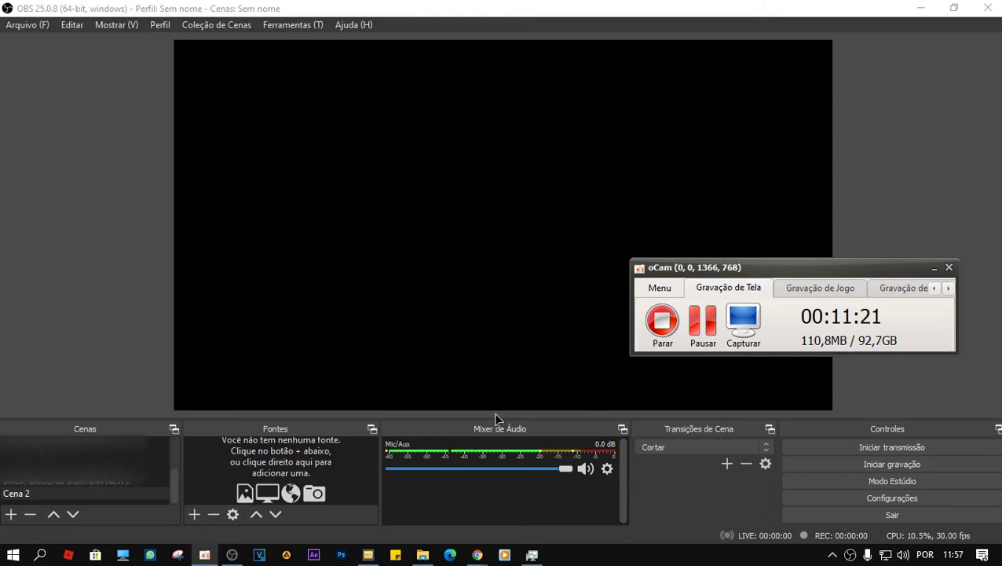
Step: Enlarge the lower docks slightly and create a new image source in Cena 2 with the default name
left_click_drag(495, 418, 494, 407)
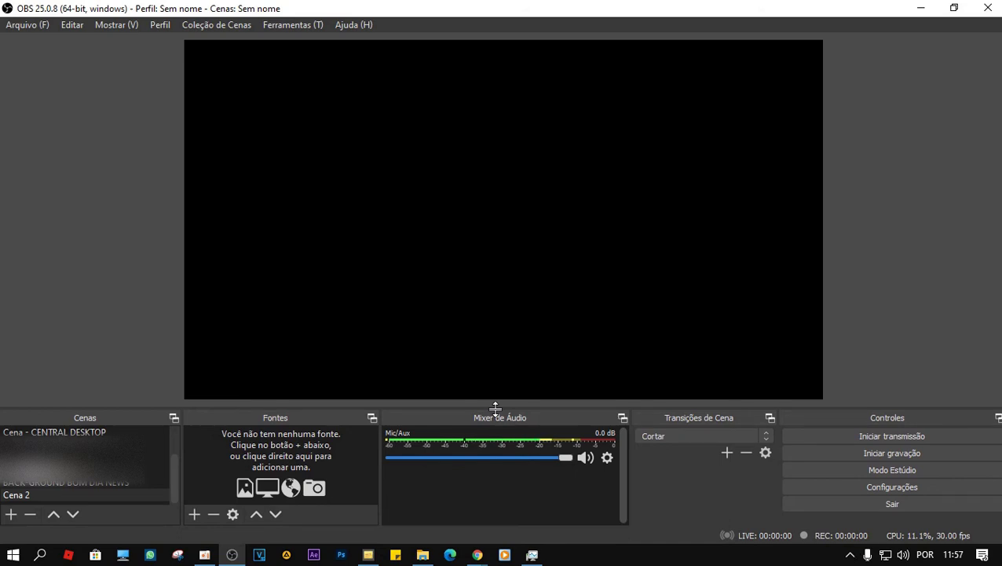
left_click(194, 514)
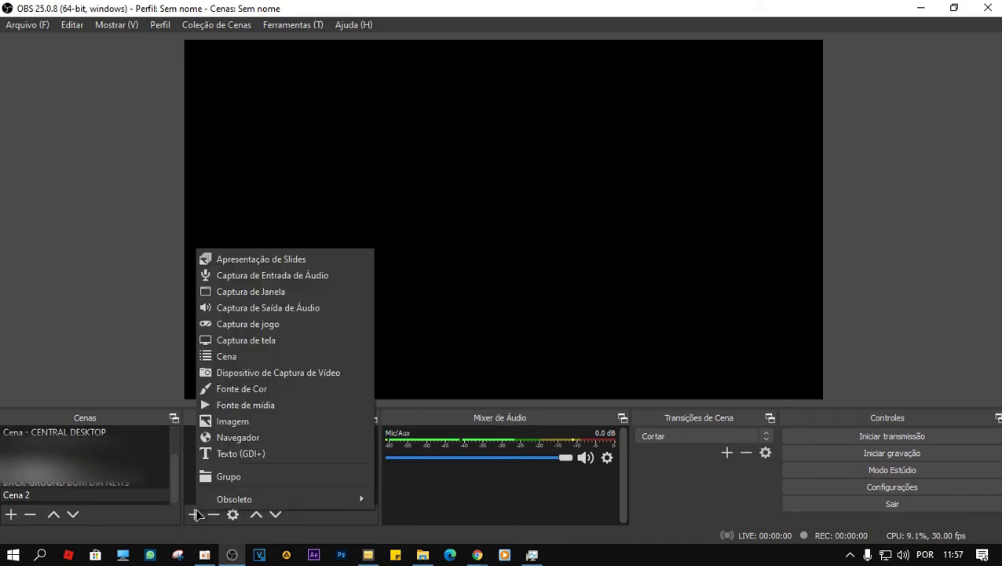
left_click(232, 421)
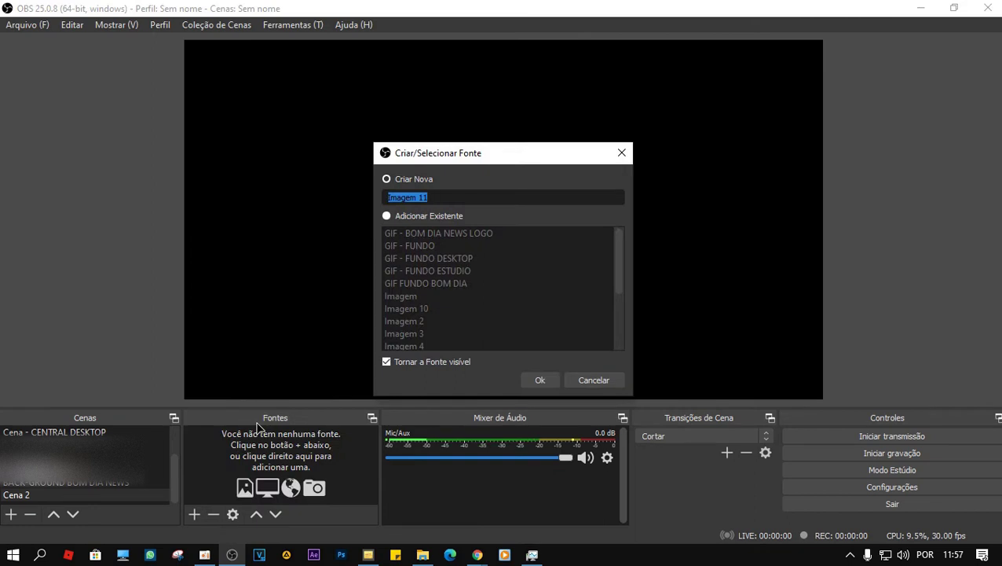
left_click(422, 217)
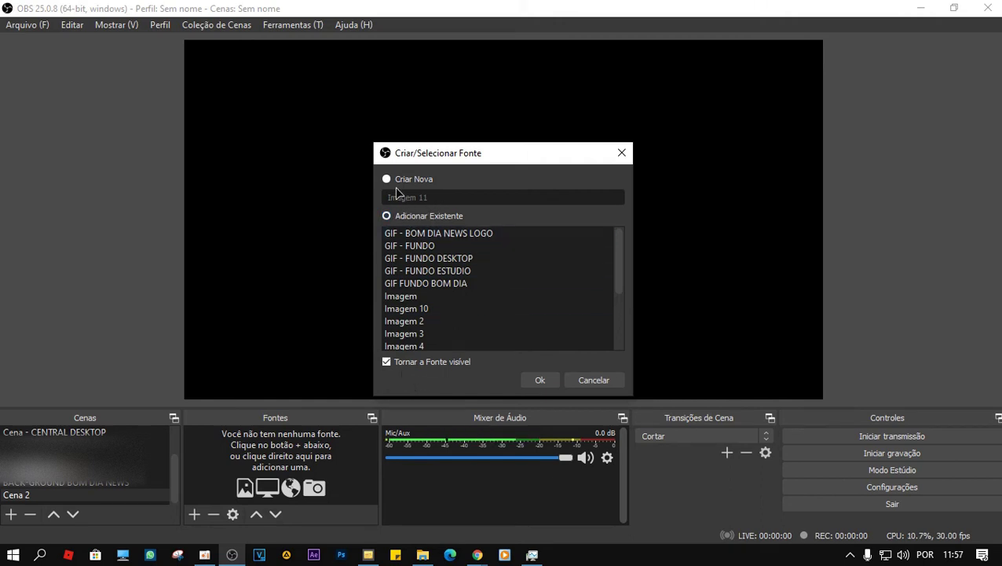
left_click(388, 180)
left_click(538, 380)
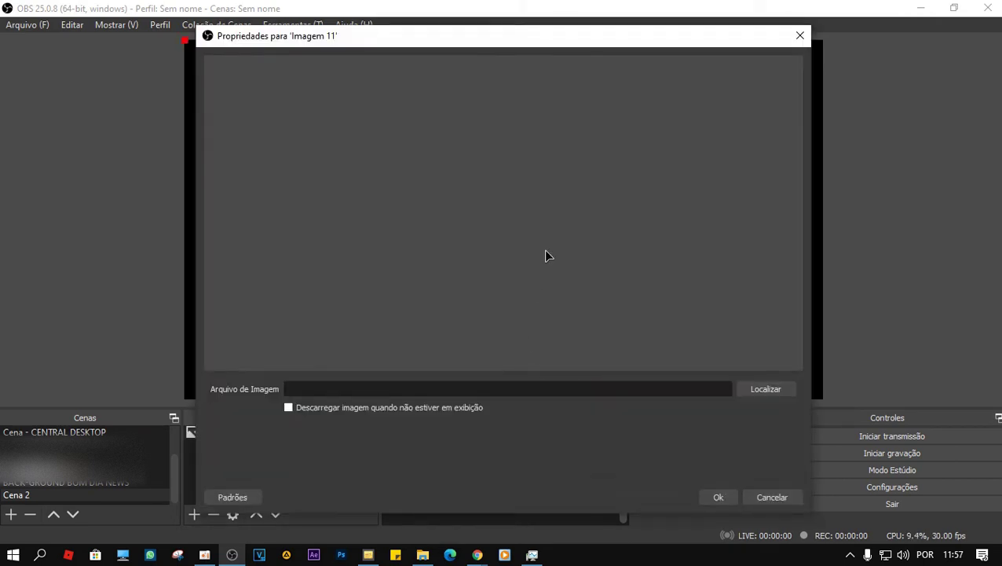
Step: Browse for the image file in GIF - COMPLETED, inside MEUS PROJETOS - IMPORTANTE / IMAGENS PRA EDIÇÕES on PARTIÇÃO 2 (D:)
key("Escape")
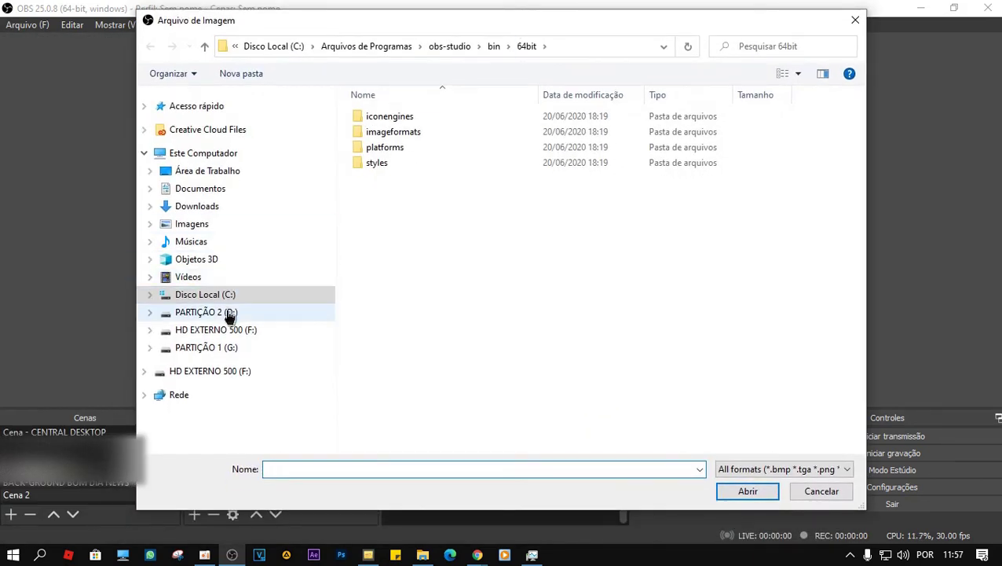
left_click(230, 315)
double_click(479, 140)
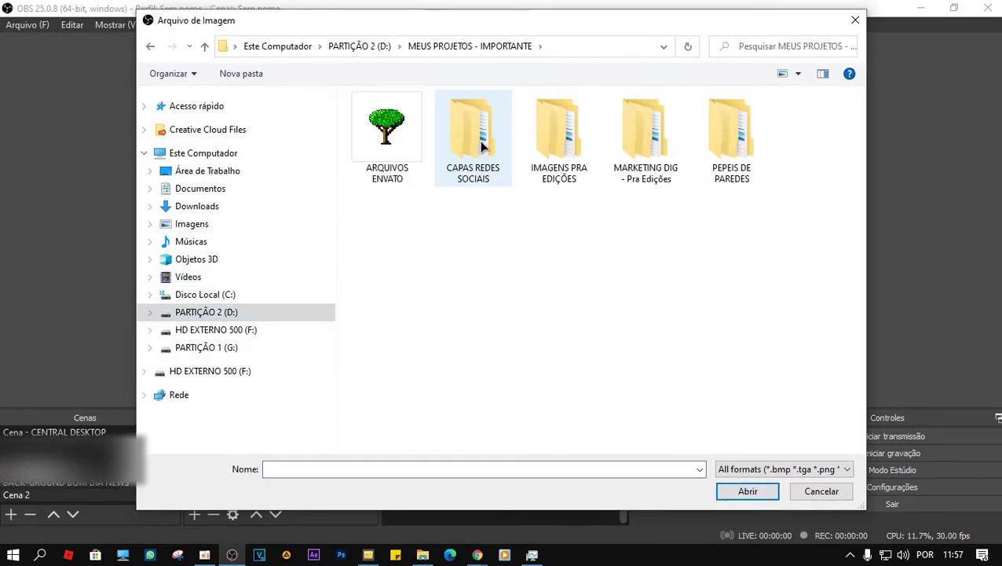
left_click(559, 134)
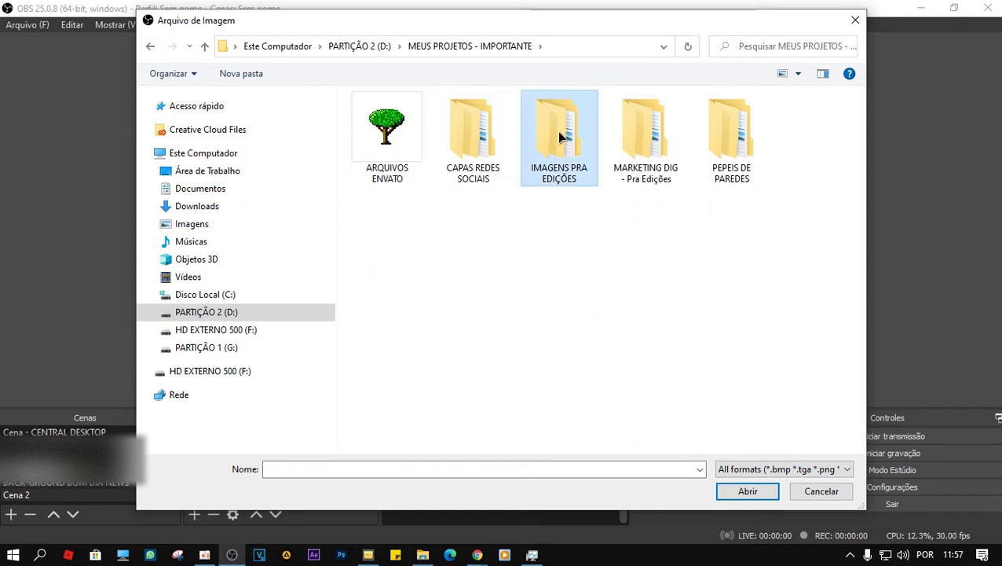
double_click(560, 137)
double_click(731, 133)
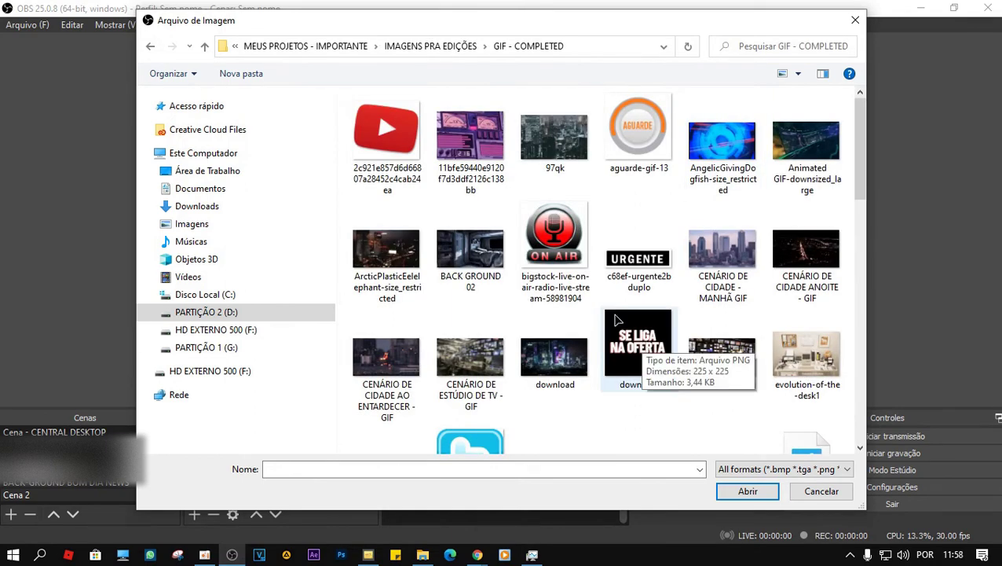
Step: Look through the GIF files and load the blurred night-city GIF JYpj as the source's image
scroll(556, 311, "down", 3)
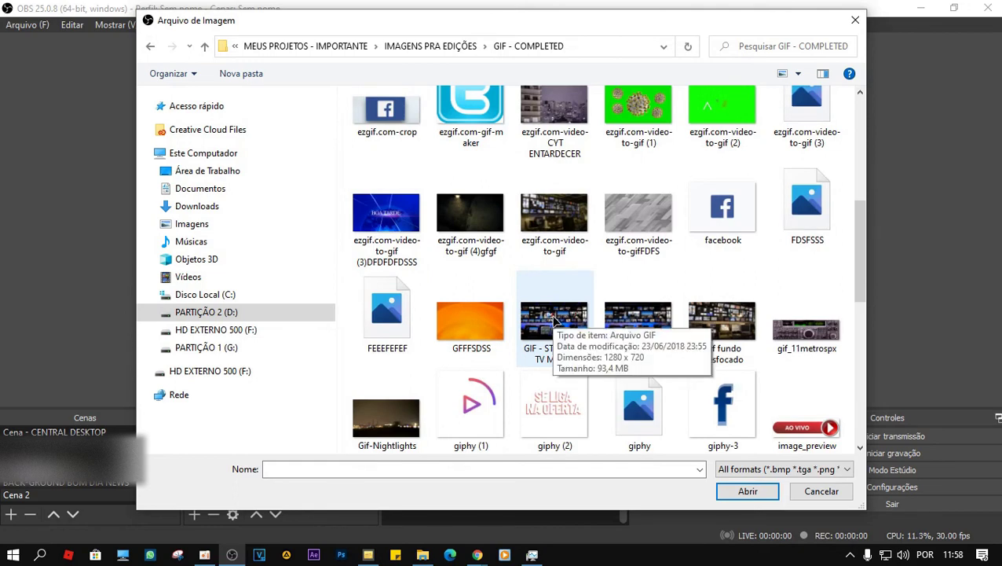
scroll(555, 318, "down", 2)
scroll(554, 319, "up", 3)
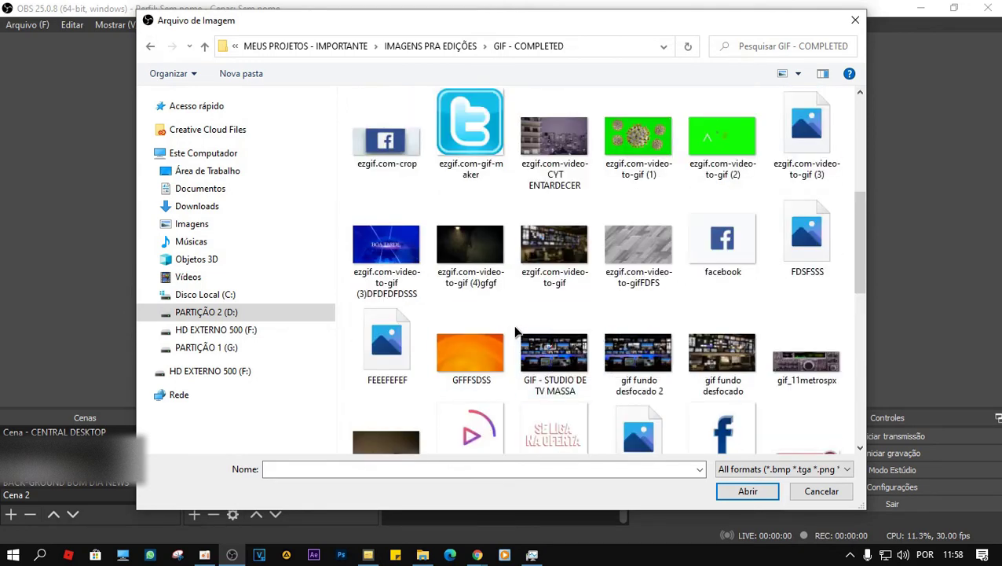
scroll(530, 321, "down", 6)
scroll(529, 320, "up", 2)
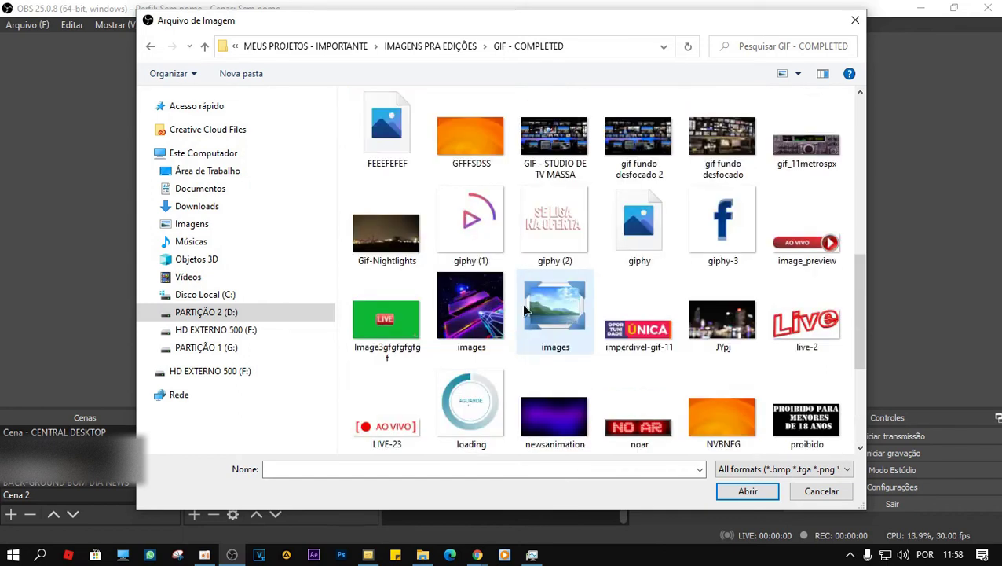
scroll(525, 305, "down", 2)
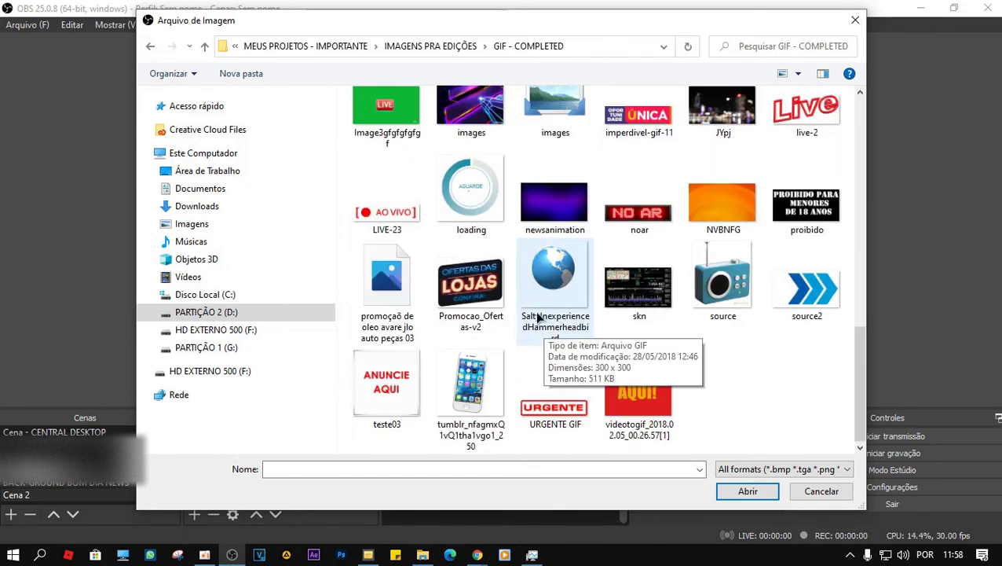
scroll(534, 314, "up", 5)
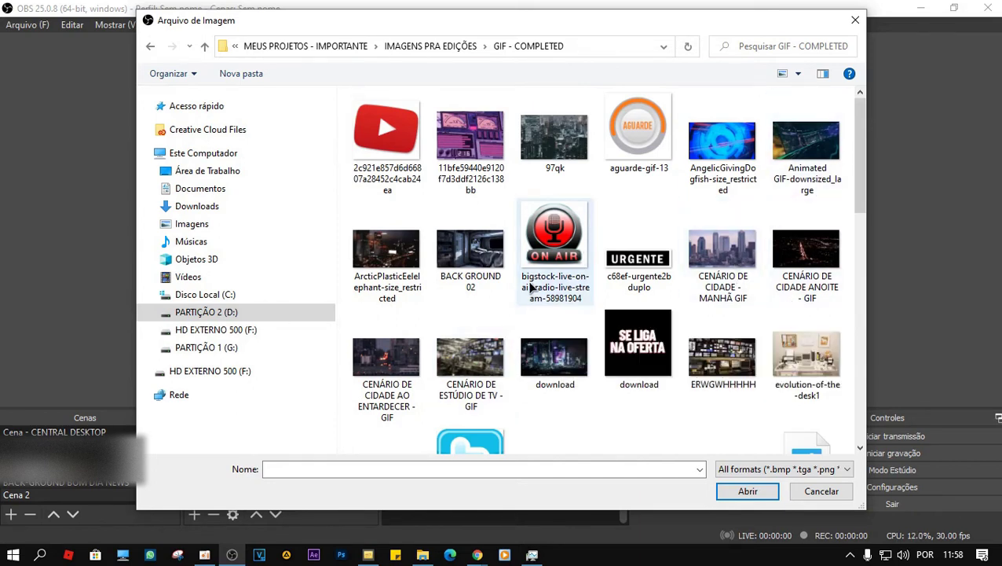
scroll(539, 280, "down", 6)
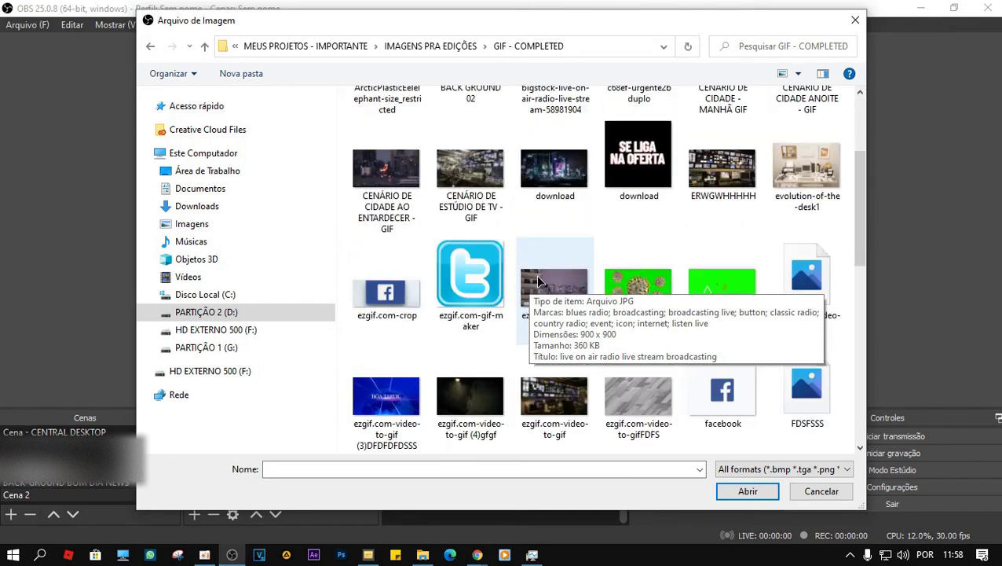
scroll(549, 283, "down", 3)
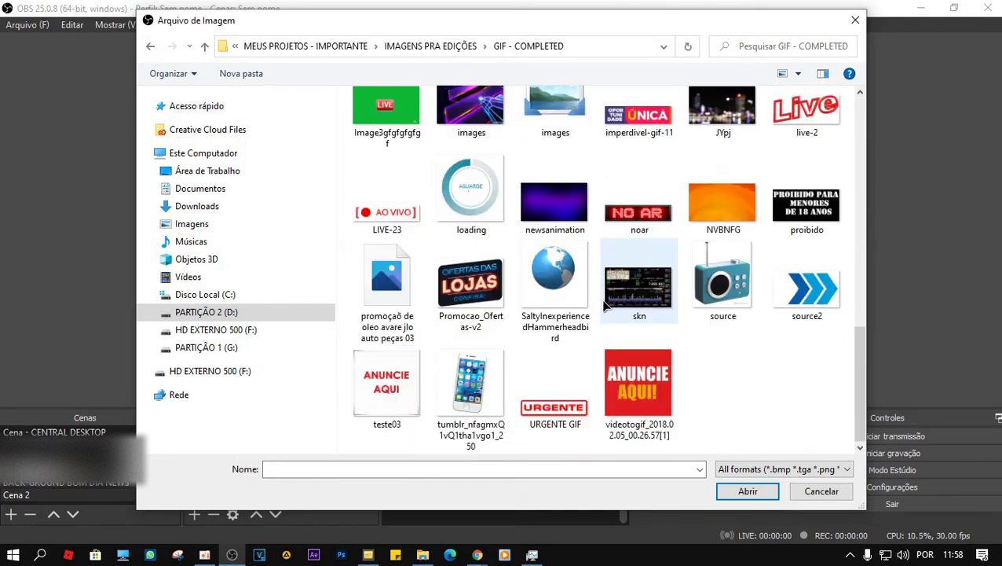
scroll(719, 259, "up", 3)
left_click(713, 330)
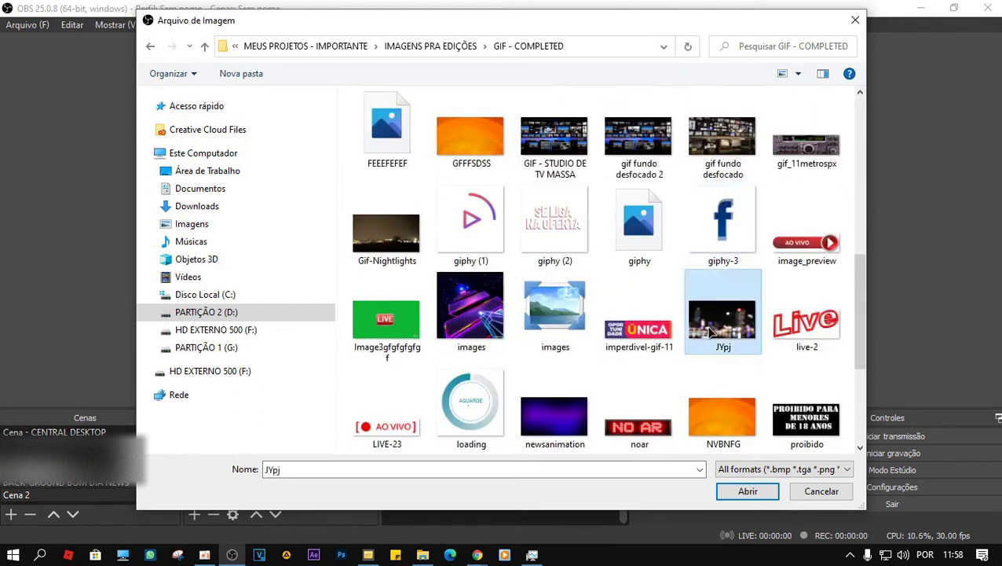
scroll(711, 336, "up", 5)
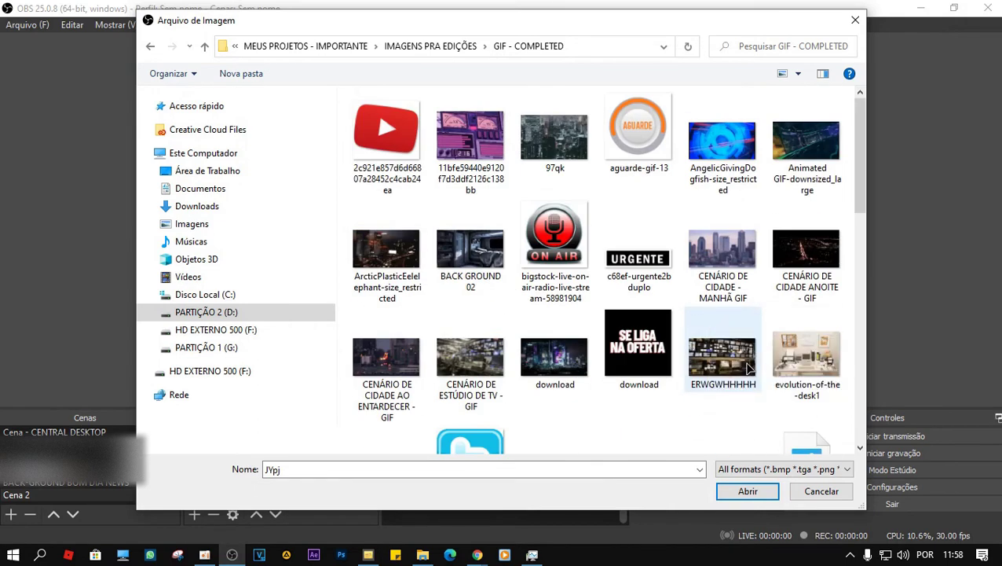
scroll(727, 315, "down", 5)
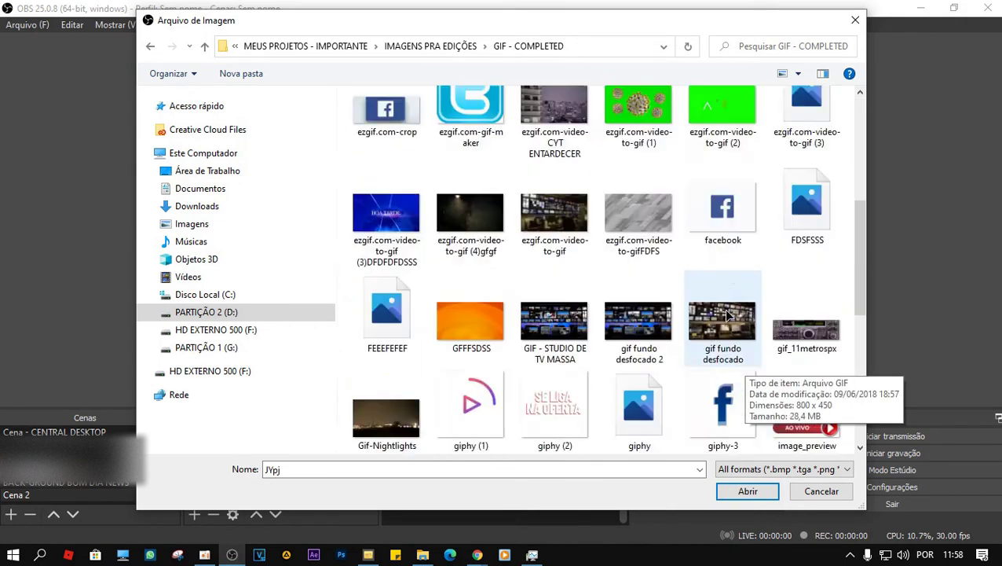
left_click(747, 490)
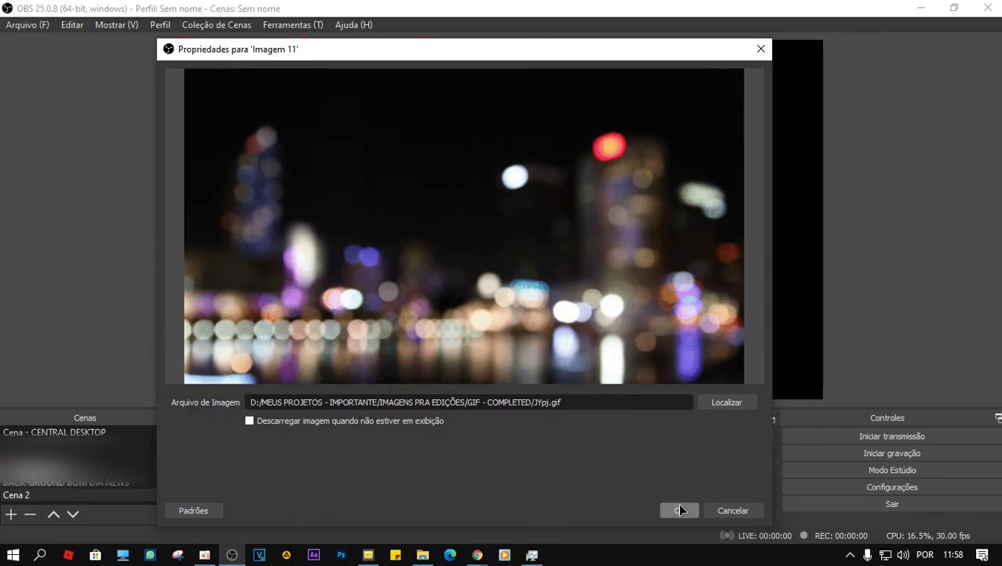
Step: Accept the image source's properties and scale the city image up to fill the whole canvas
left_click(680, 510)
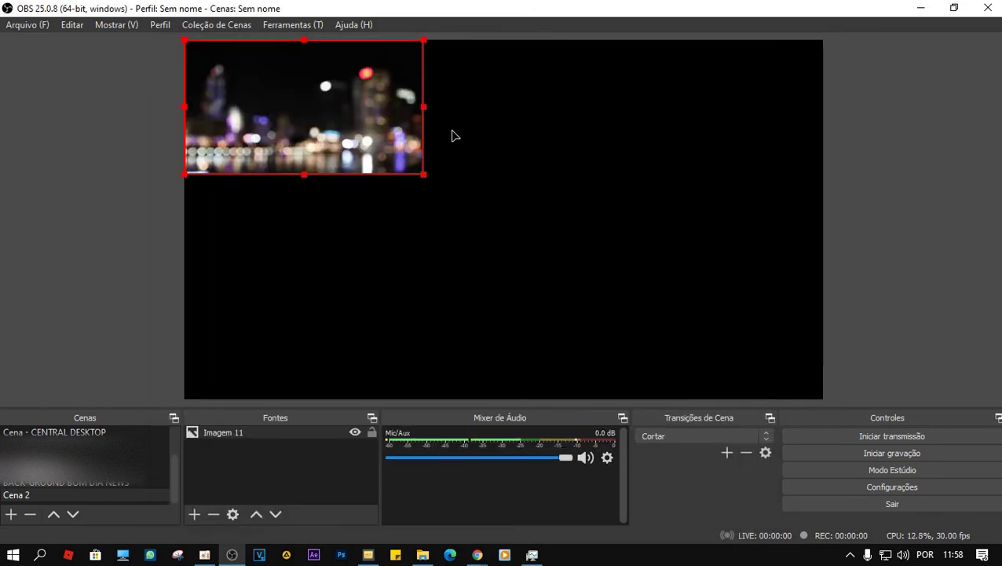
left_click_drag(427, 174, 830, 380)
left_click(873, 280)
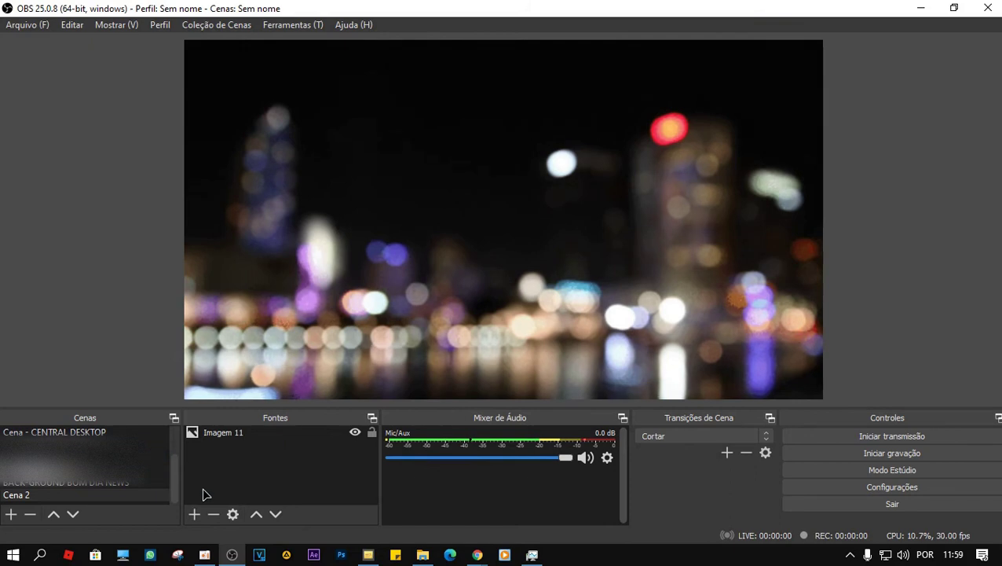
Step: Create a new media source (Fonte de mídia) in Cena 2 with the default name
left_click(194, 514)
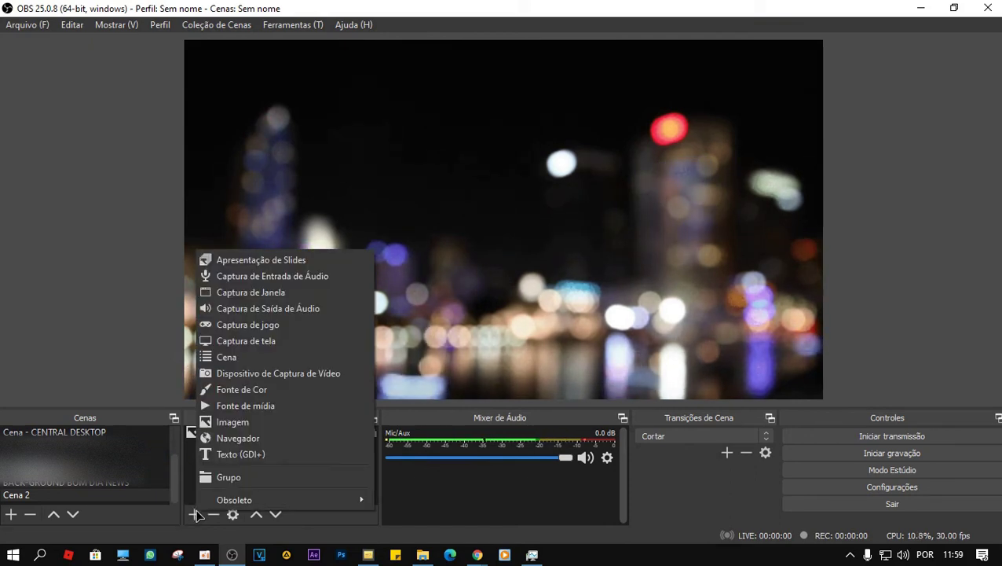
left_click(248, 409)
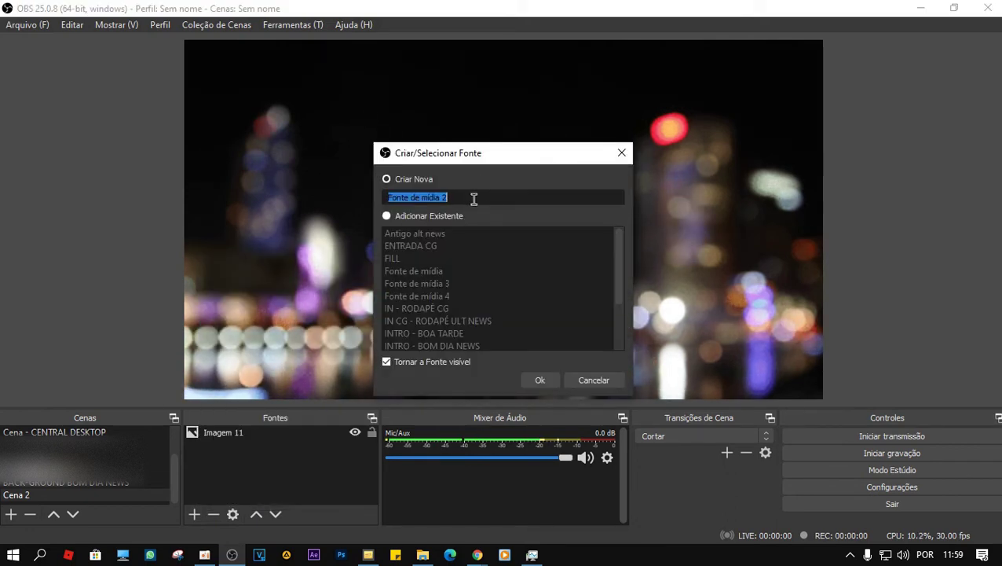
left_click(538, 381)
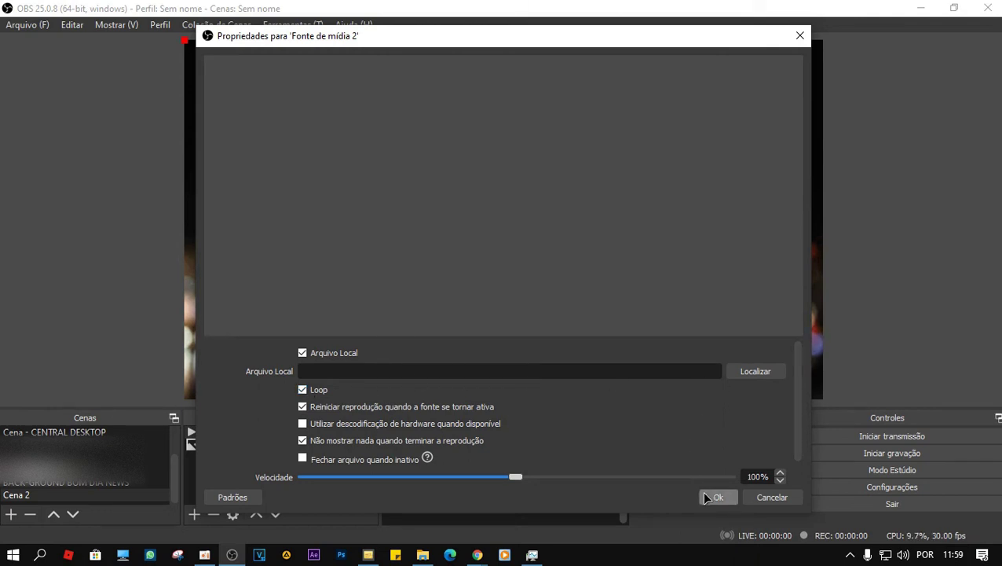
Step: Load IN - NOVO RODAPÉ CG - ABRIL 2020 from the CG RODAPÉ EM VERMELHO - PARA OBS folder on Área de Trabalho and accept the media properties
left_click(749, 374)
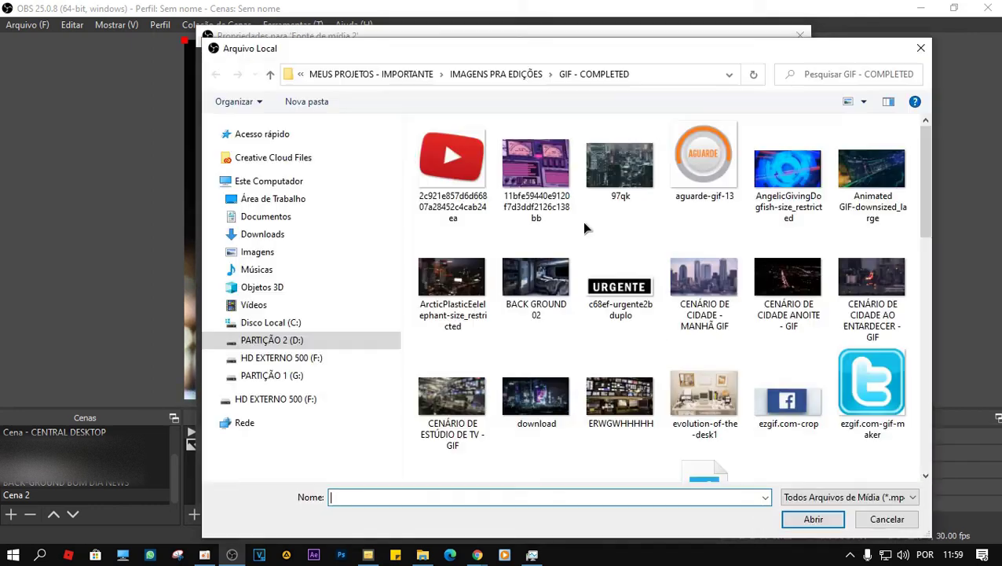
left_click(250, 199)
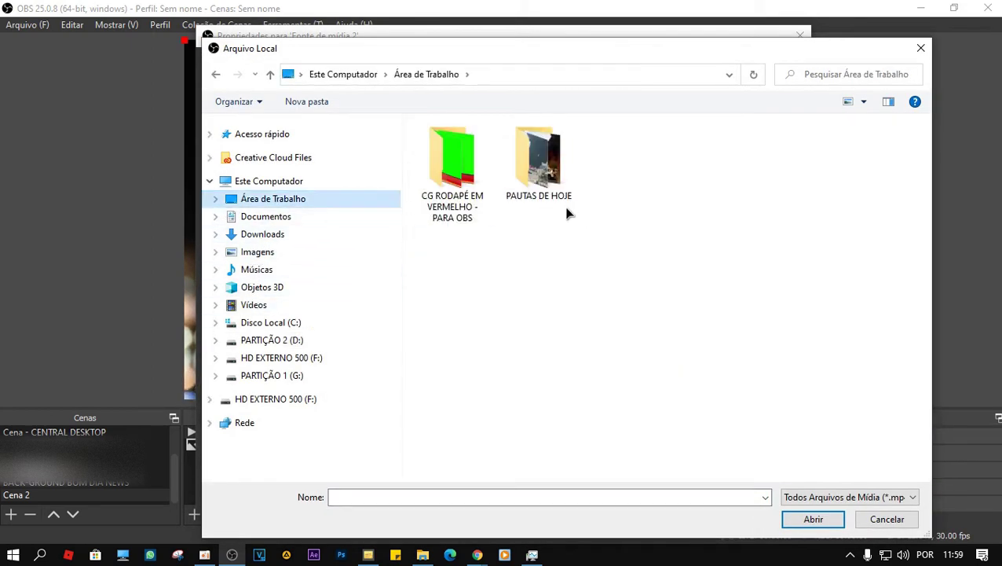
double_click(453, 157)
left_click(452, 196)
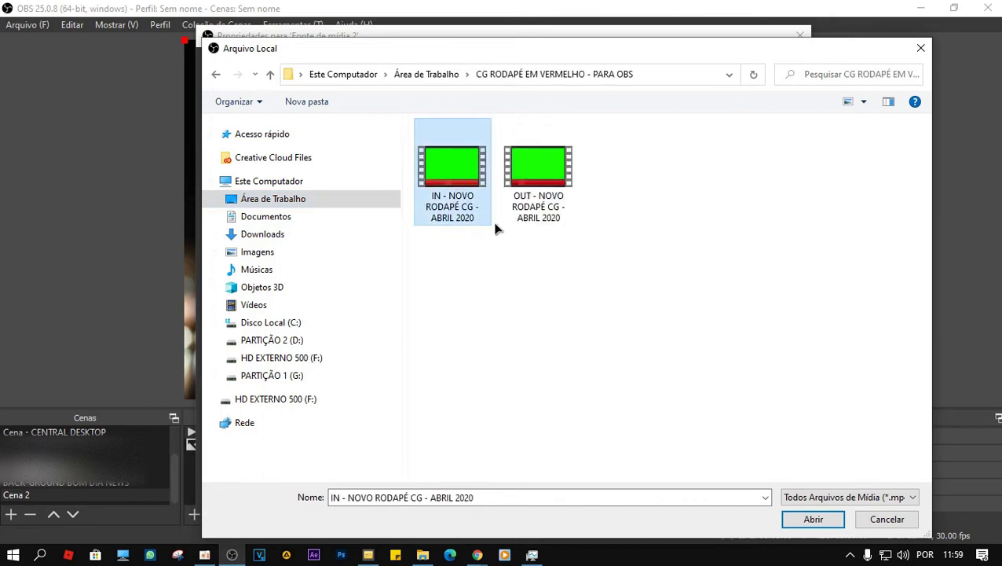
left_click(813, 519)
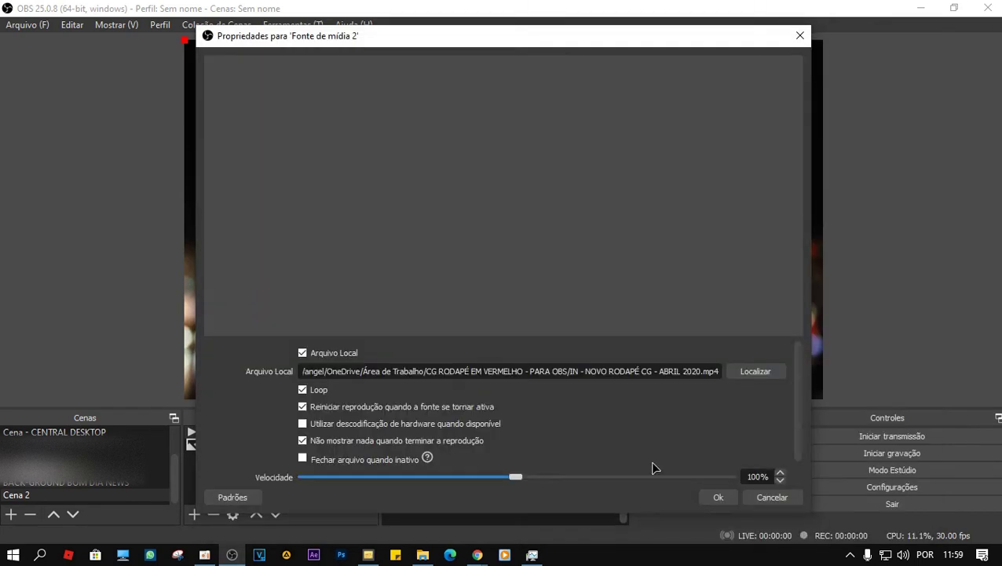
left_click(716, 498)
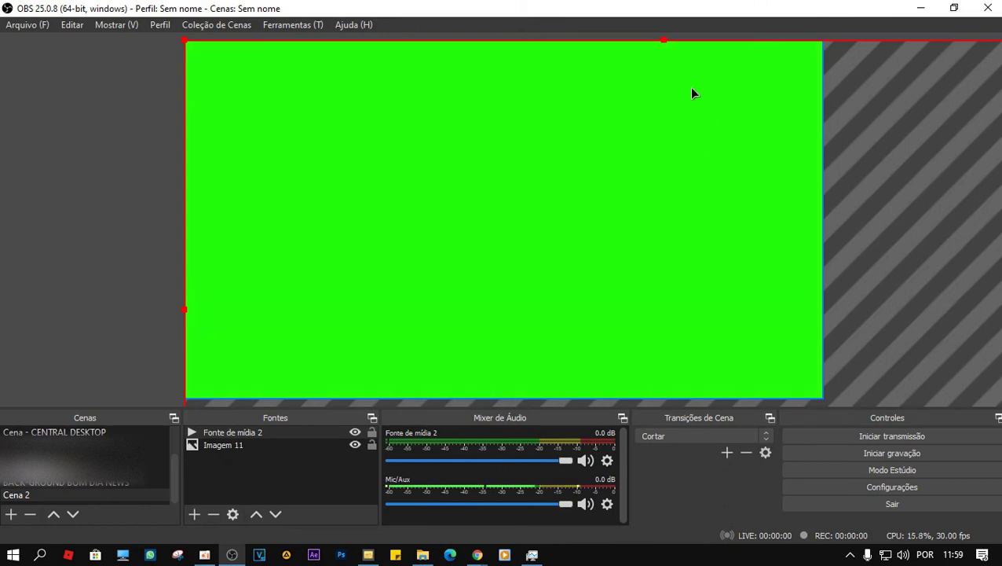
Step: Scale and align the green-screen lower-third video so it exactly fills the canvas
left_click_drag(664, 41, 583, 218)
left_click_drag(538, 299, 544, 130)
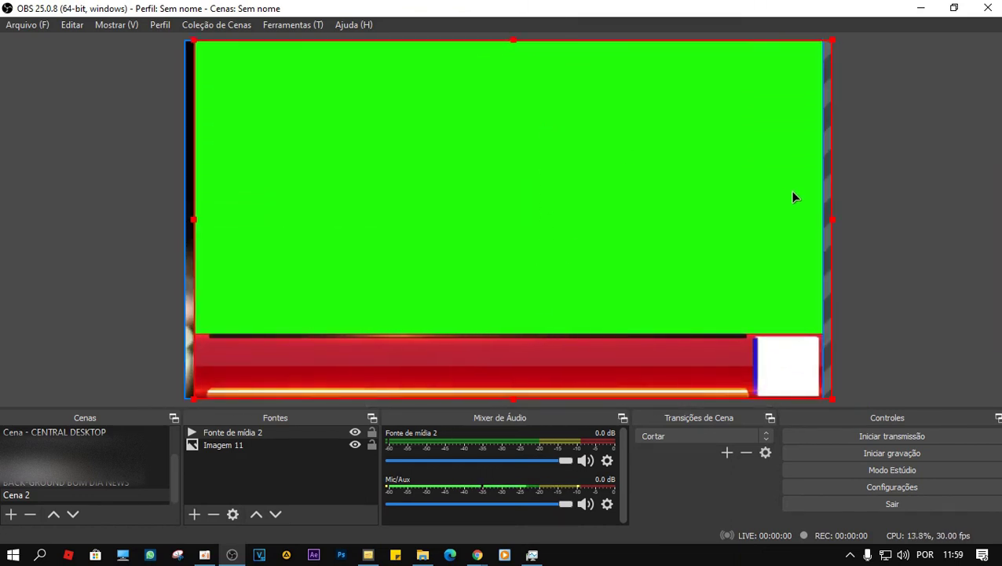
mouse_move(684, 187)
left_mouse_down()
mouse_move(674, 194)
mouse_move(674, 184)
left_mouse_up()
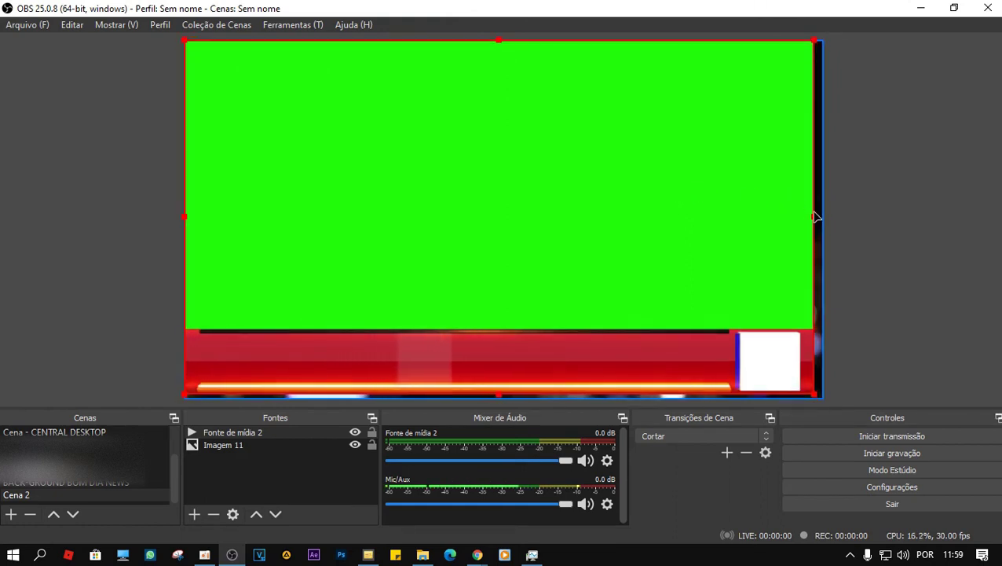
left_click_drag(815, 222, 821, 224)
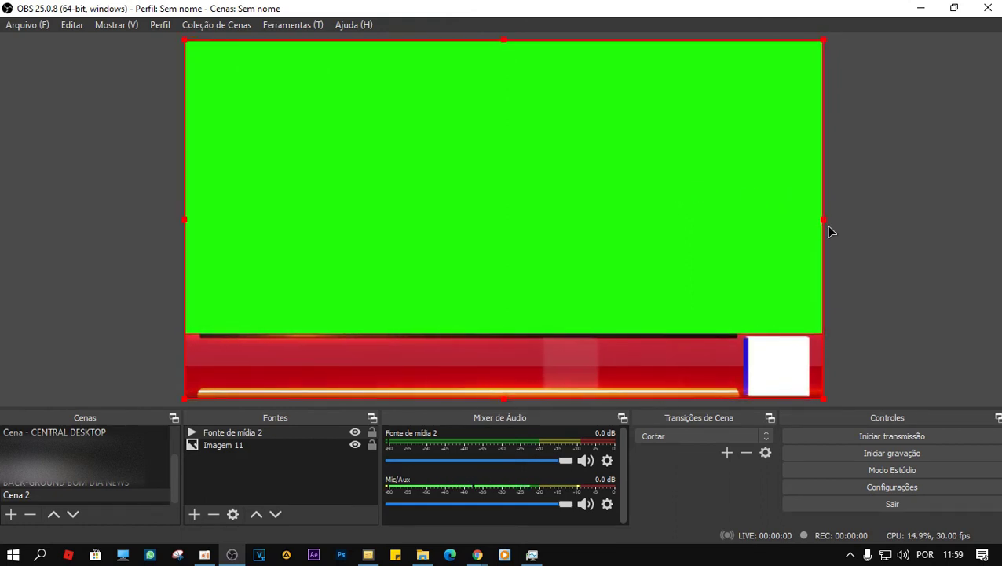
left_click(900, 235)
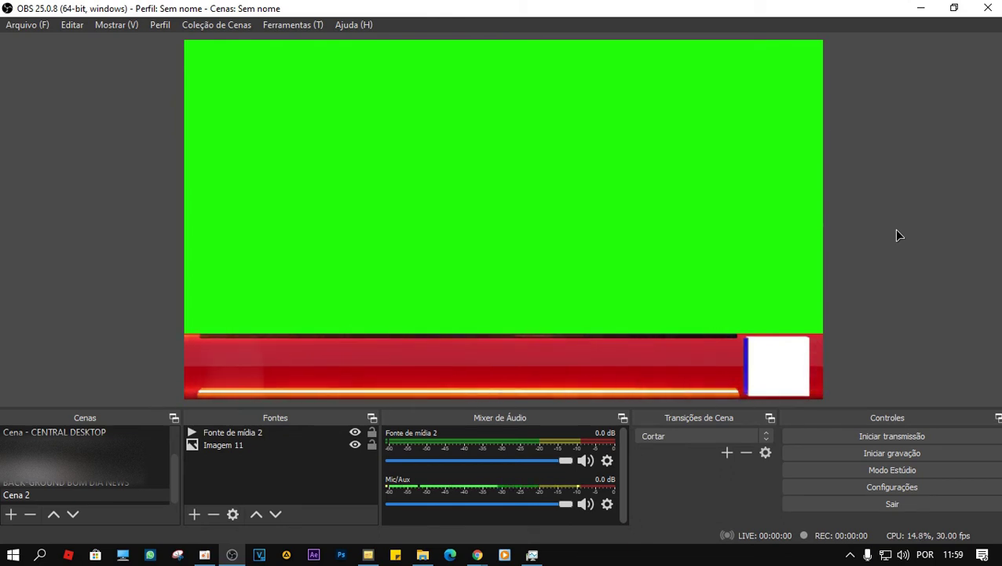
Step: Add a Chroma Key effect filter with the default name and settings to Fonte de mídia 2 and close its filters
left_click(605, 159)
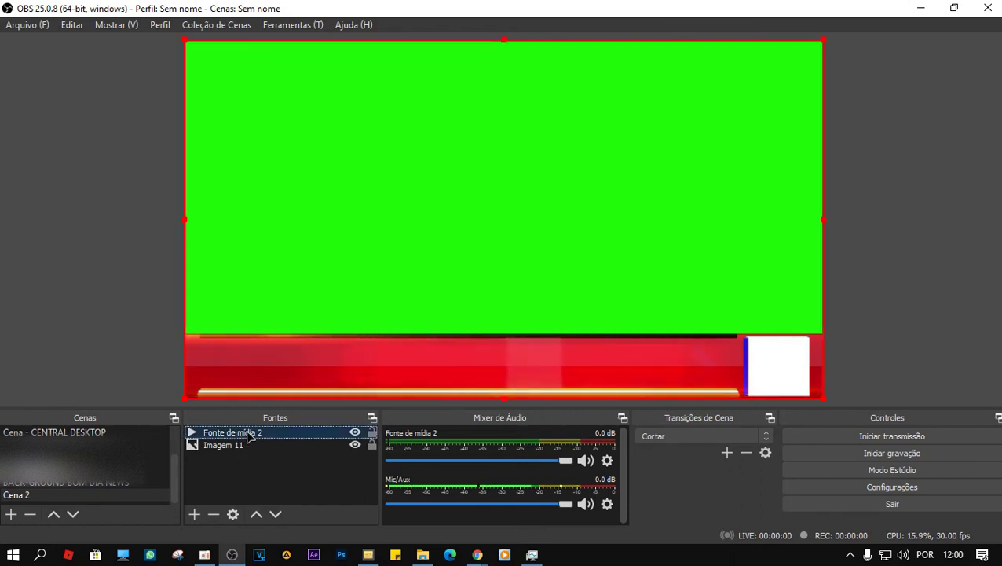
right_click(511, 190)
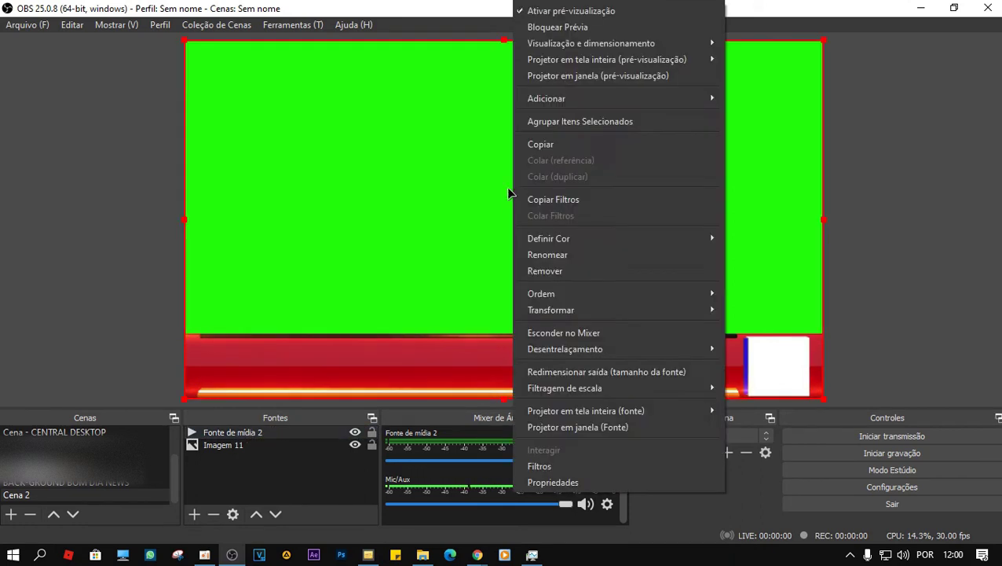
left_click(563, 469)
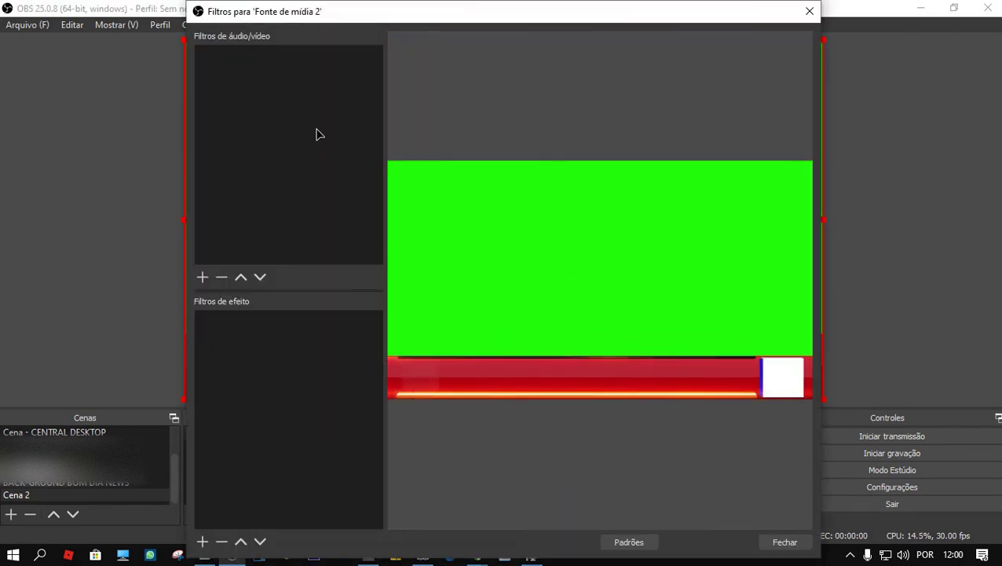
right_click(252, 343)
mouse_move(290, 347)
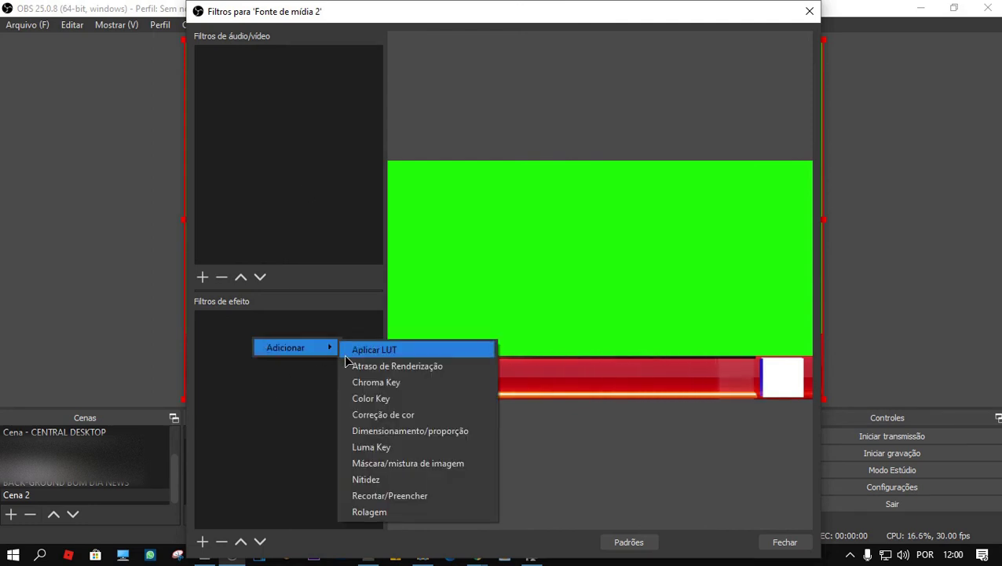
left_click(440, 385)
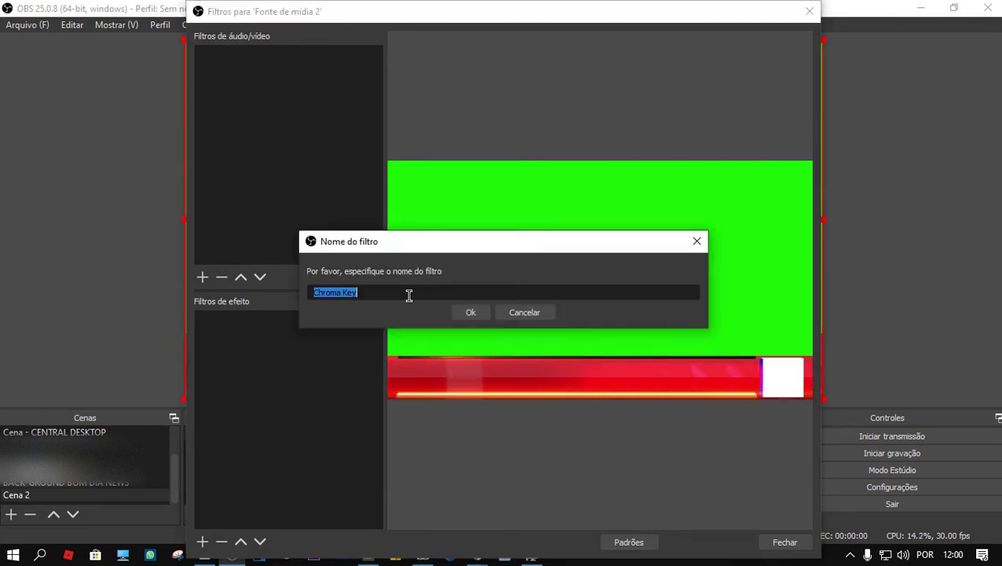
left_click(470, 311)
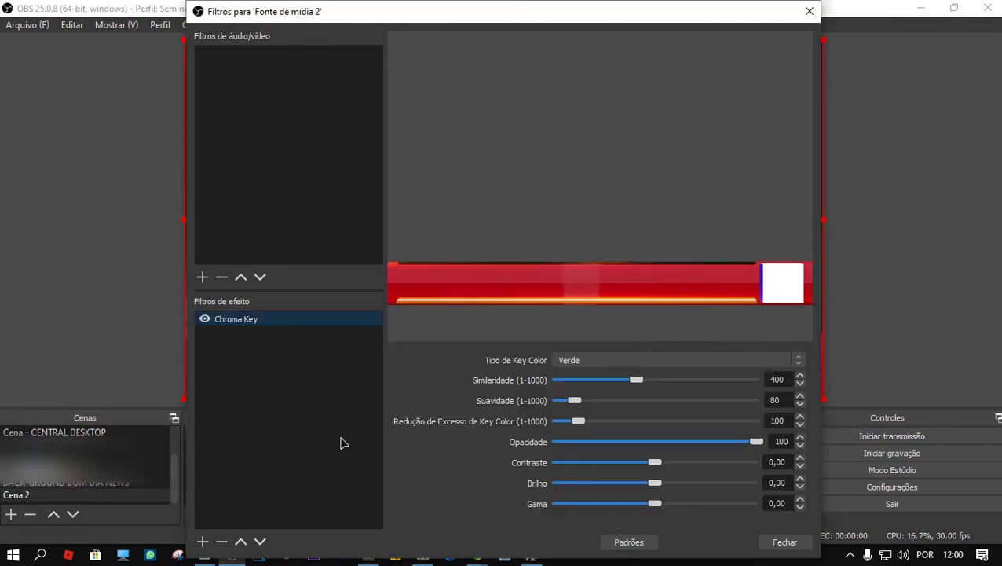
key("Escape")
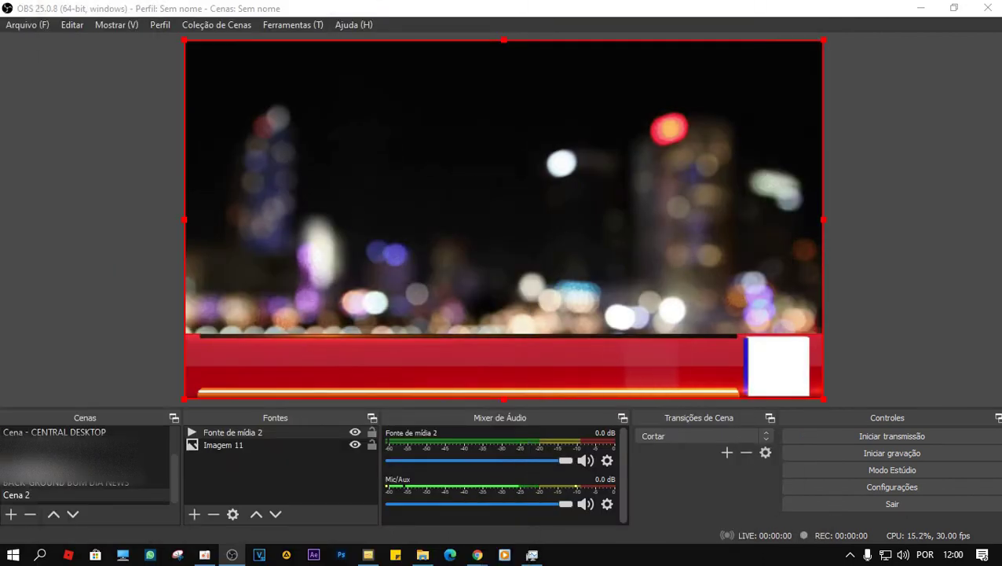
left_click_drag(537, 235, 519, 290)
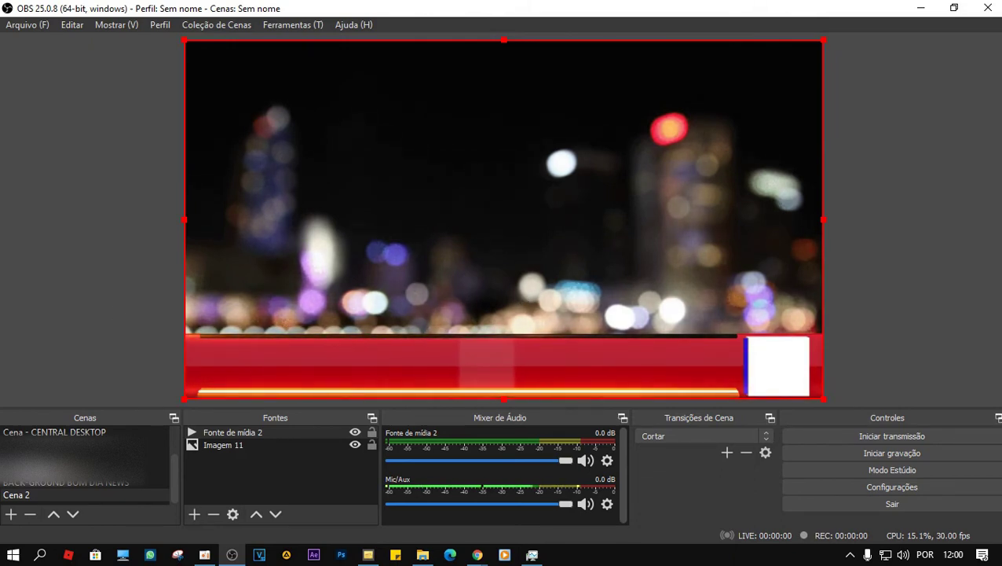
Step: Add a Correção de cor effect filter with the default name to Fonte de mídia 2
left_click(529, 40)
left_click_drag(529, 39, 630, 40)
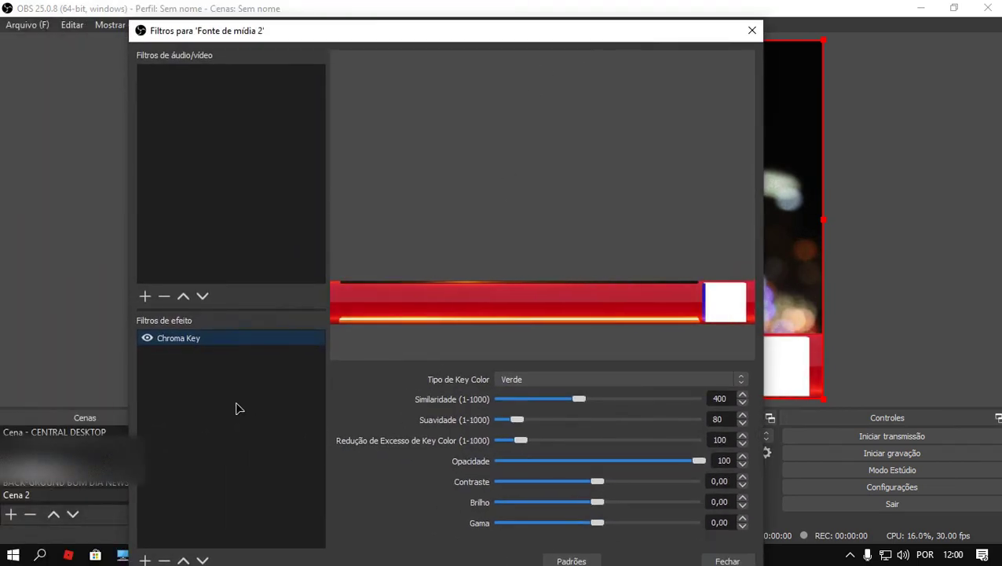
right_click(196, 376)
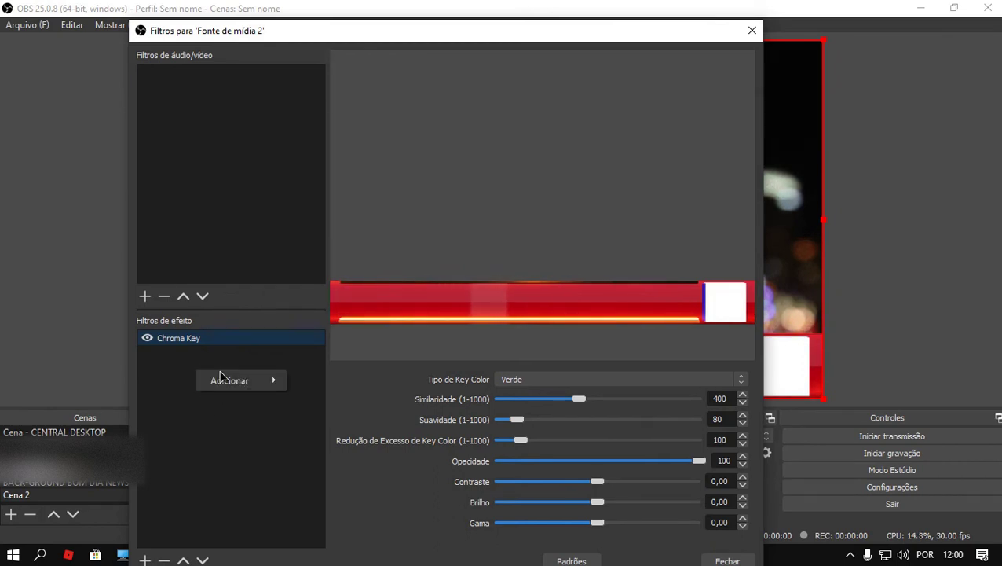
mouse_move(241, 384)
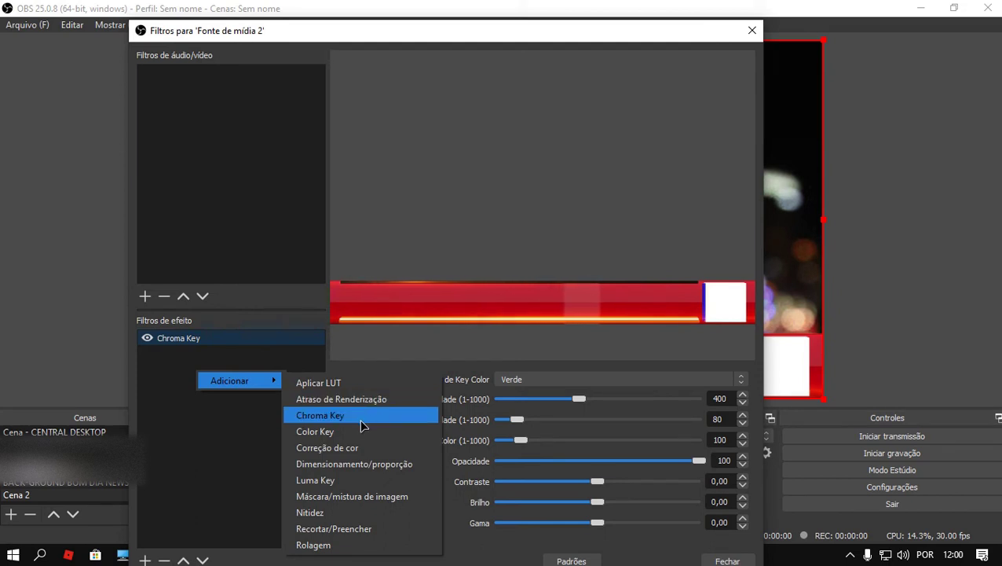
left_click(365, 449)
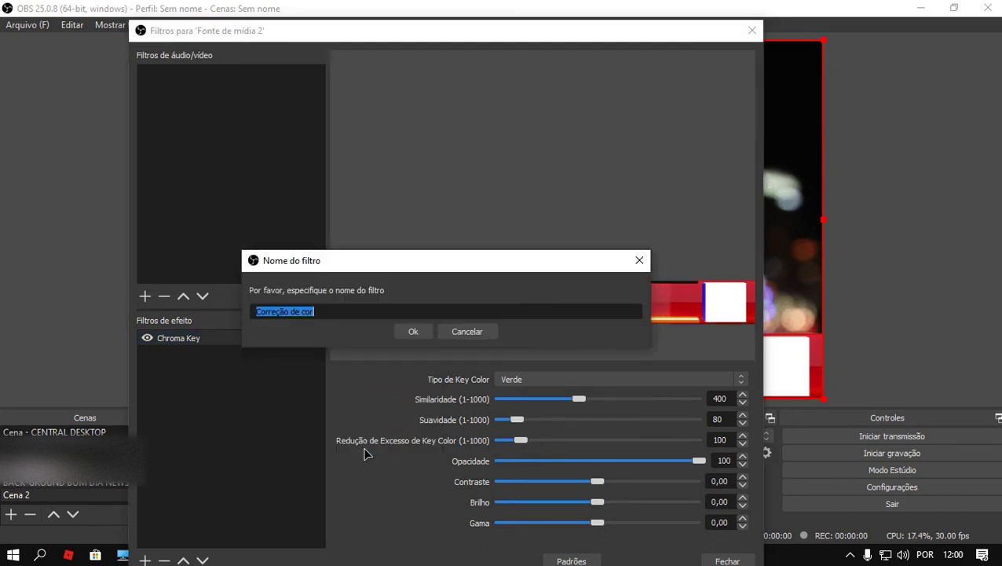
left_click(414, 332)
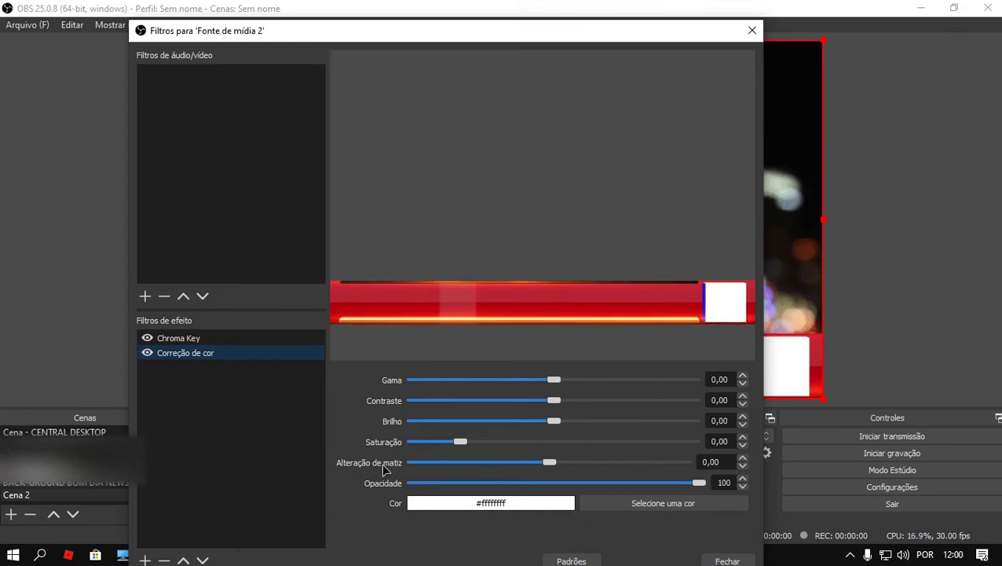
Step: Try blue and yellow hue shifts such as 135,86 and -49,54 on the lower third, restoring the color correction defaults after each trial
left_click_drag(549, 462, 647, 464)
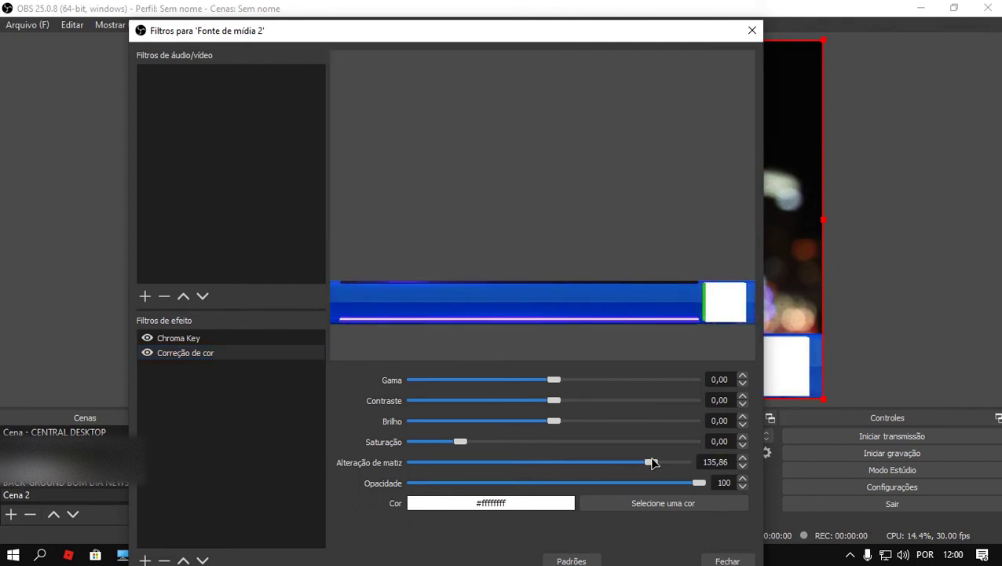
left_click_drag(651, 463, 484, 443)
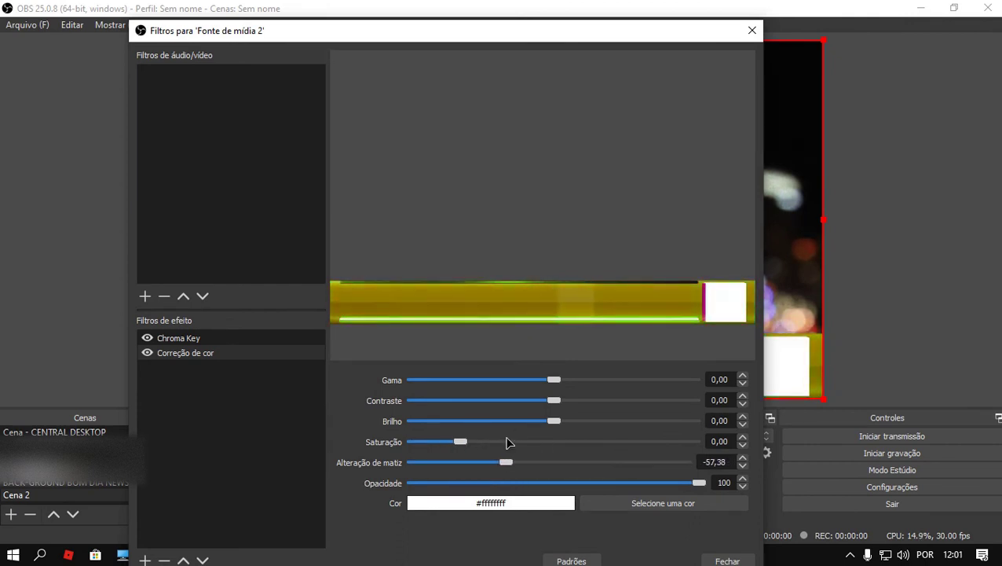
left_click_drag(518, 439, 562, 405)
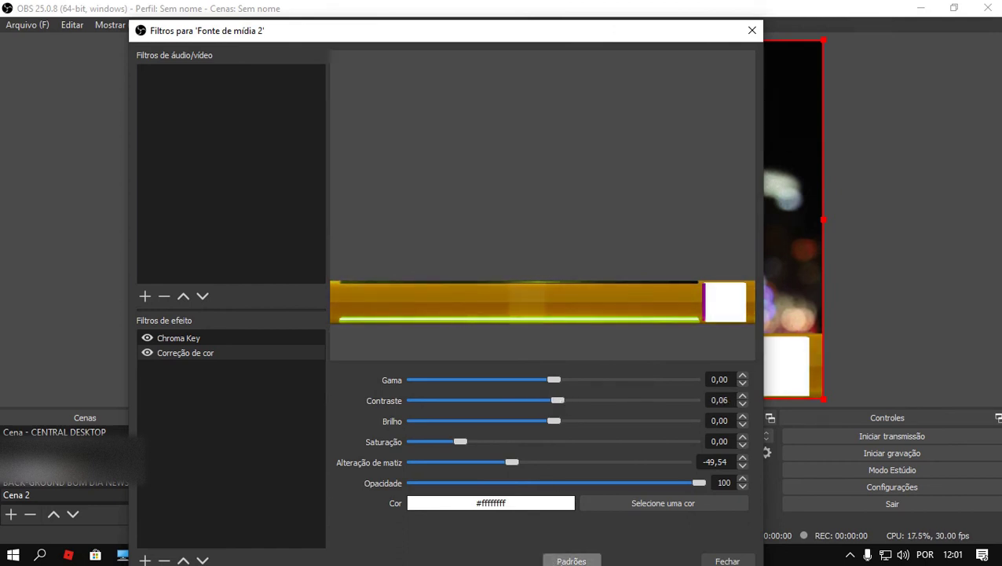
left_click(558, 561)
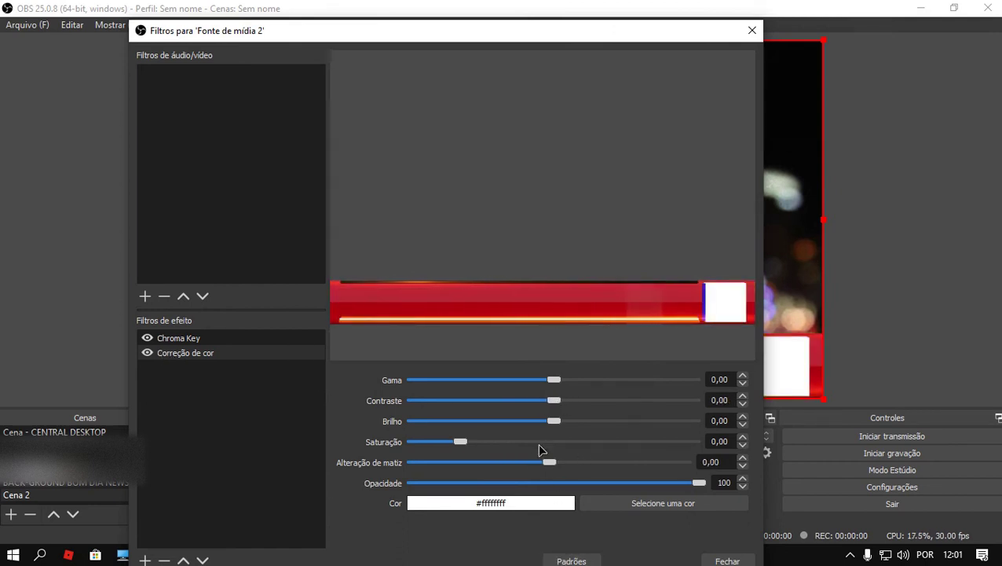
left_click_drag(552, 464, 619, 466)
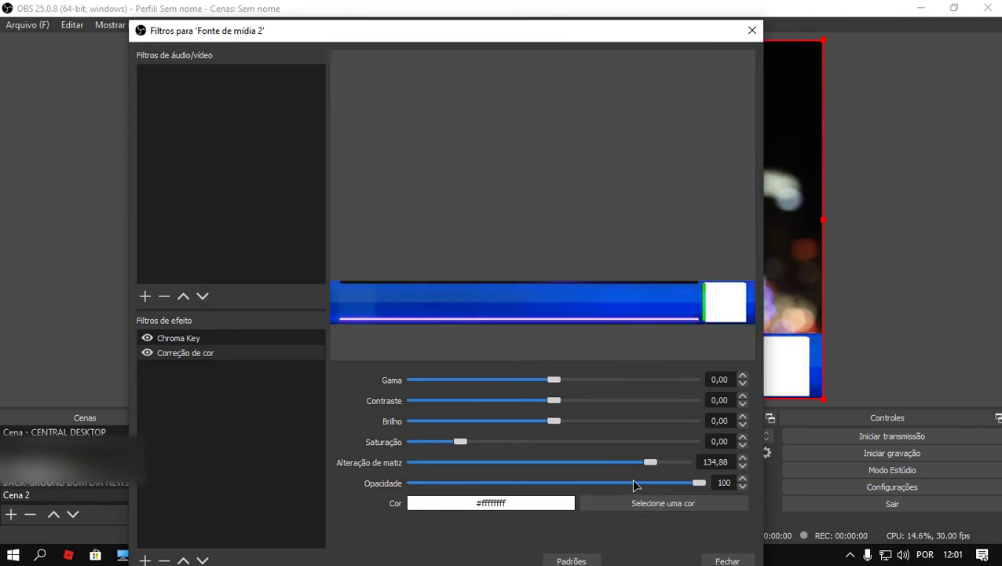
left_click(571, 560)
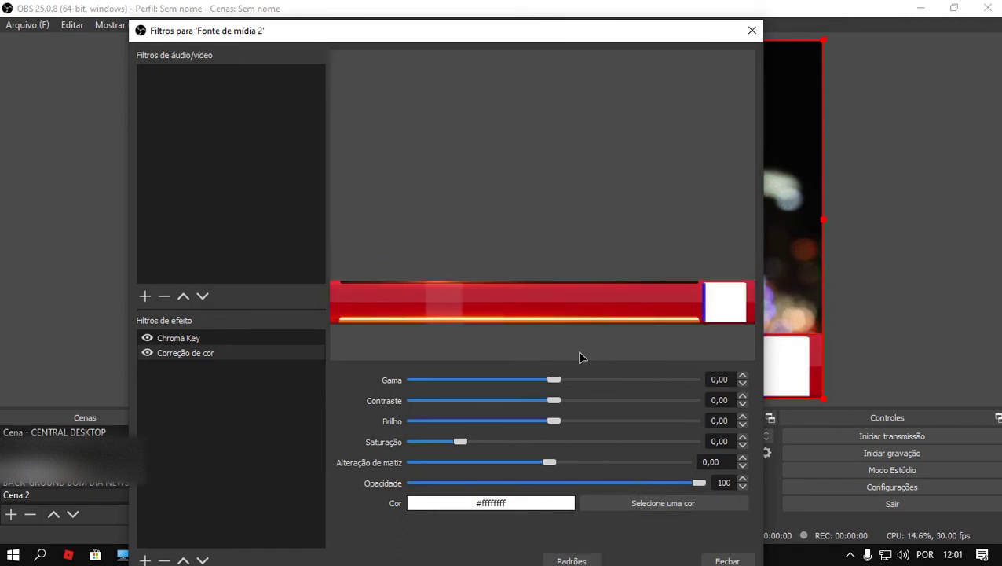
Step: Remove the Correção de cor filter from Fonte de mídia 2 and close its filters
left_click_drag(575, 29, 575, 11)
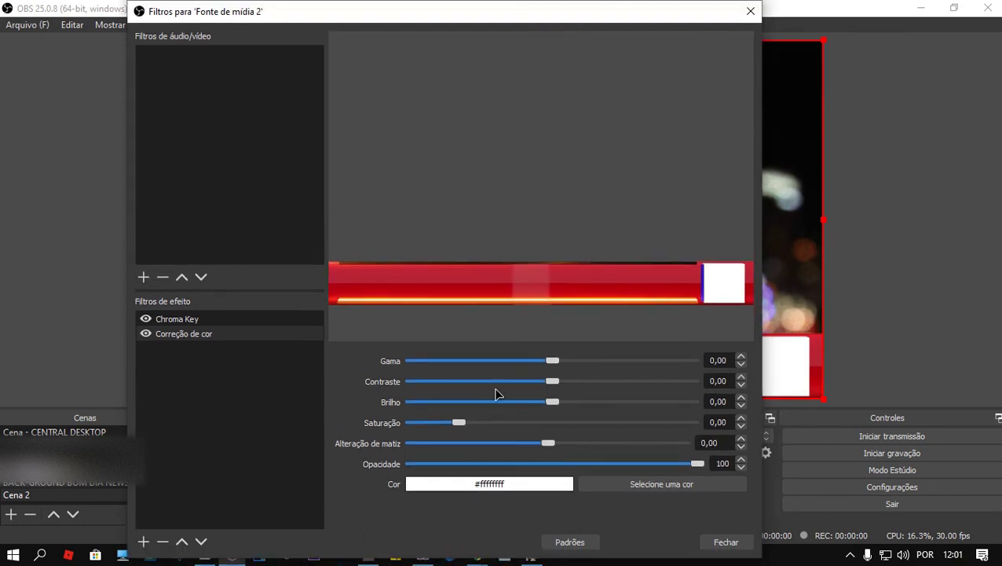
key("Delete")
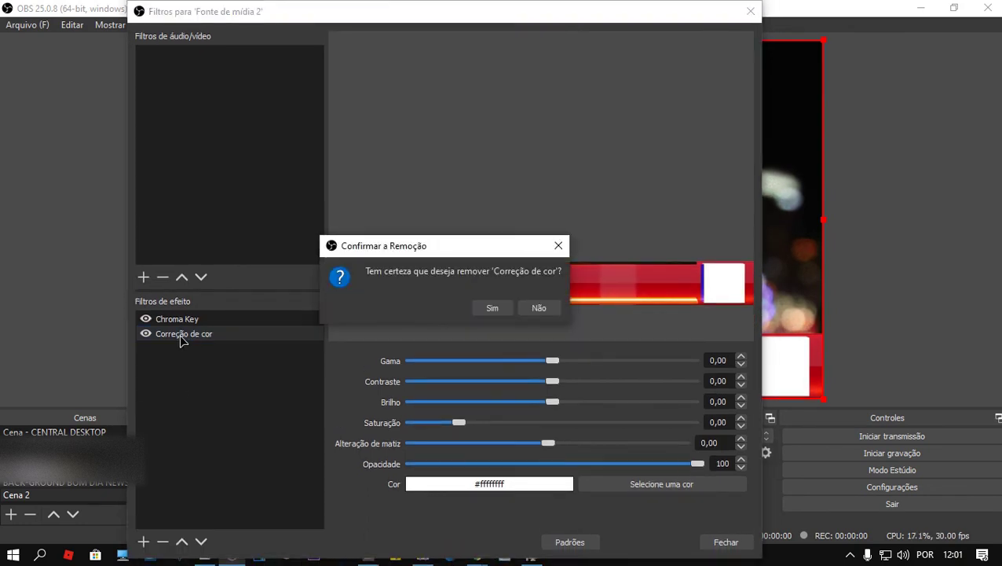
key("Return")
left_click(727, 537)
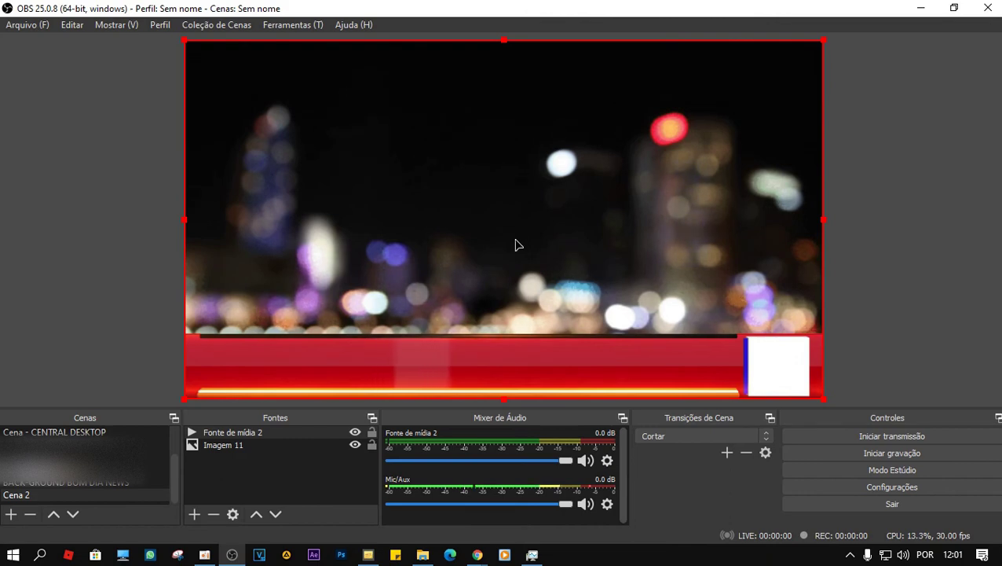
Step: Shift the lower-third video down and right over the city background and crop its empty upper area down to the red bar
mouse_move(528, 335)
left_mouse_down()
mouse_move(530, 276)
mouse_move(513, 324)
mouse_move(527, 332)
left_mouse_up()
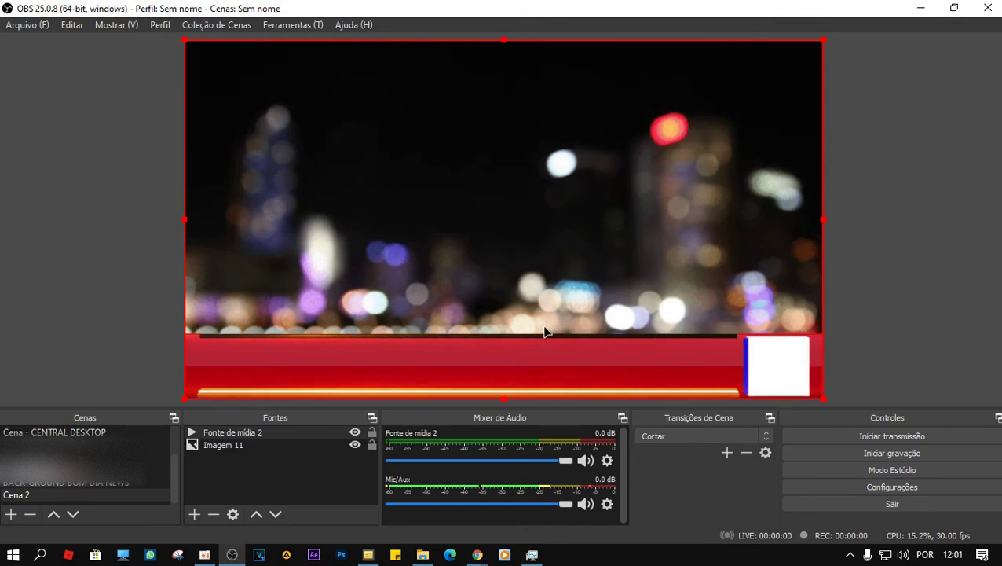
left_click_drag(526, 50, 585, 123)
left_click(225, 141)
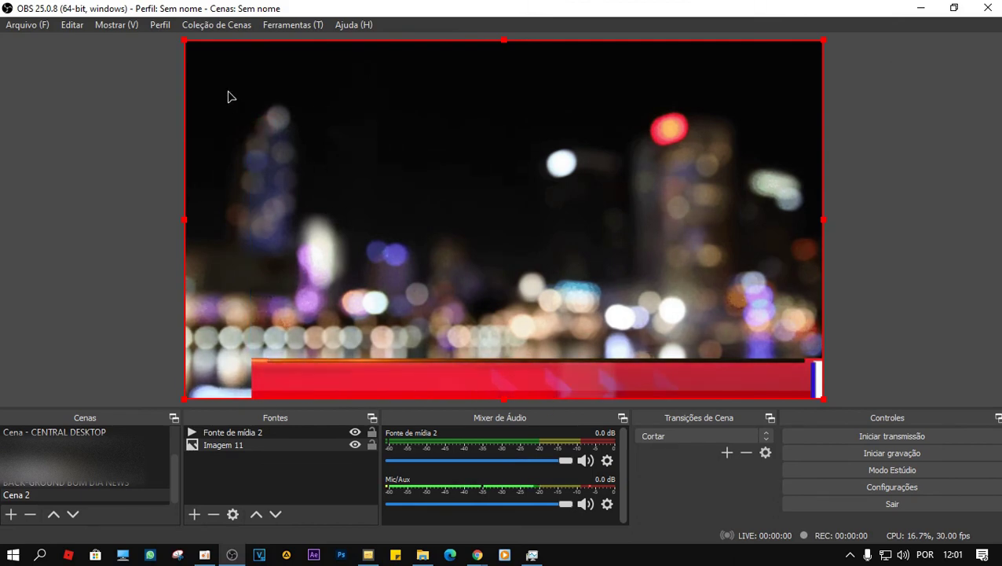
left_click(353, 152)
left_click_drag(548, 220, 528, 228)
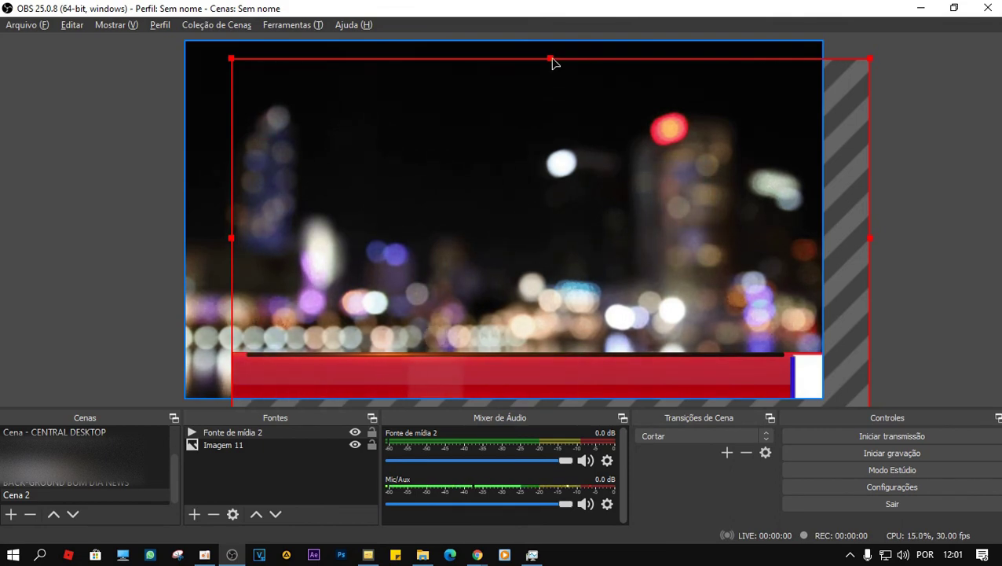
left_click_drag(551, 57, 548, 346)
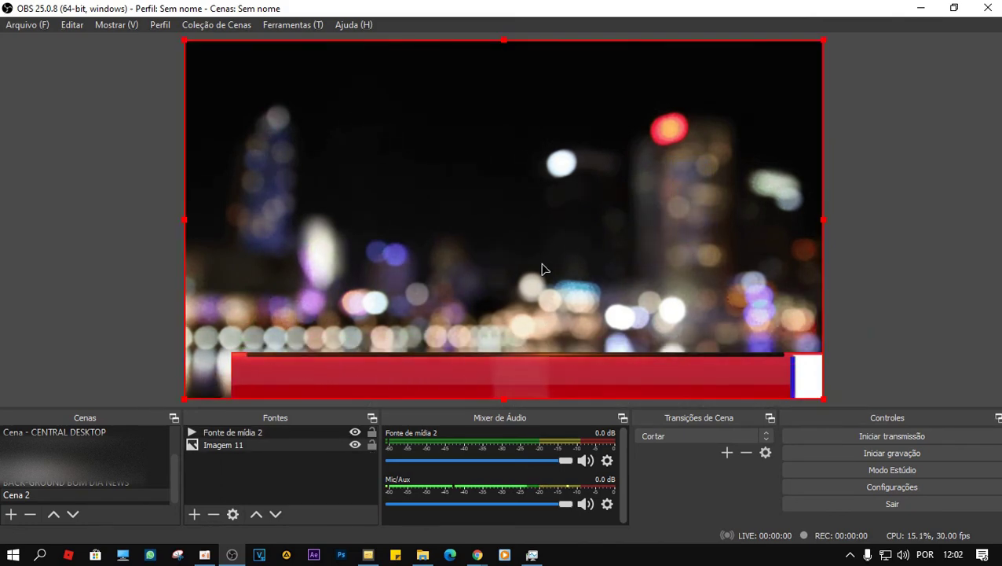
Step: Scale the cropped lower third down slightly and place it over the lower part of the city background
left_click_drag(548, 374, 549, 212)
left_click_drag(833, 257, 788, 240)
left_click_drag(666, 219, 674, 327)
left_click_drag(798, 310, 766, 313)
left_click_drag(717, 343, 749, 369)
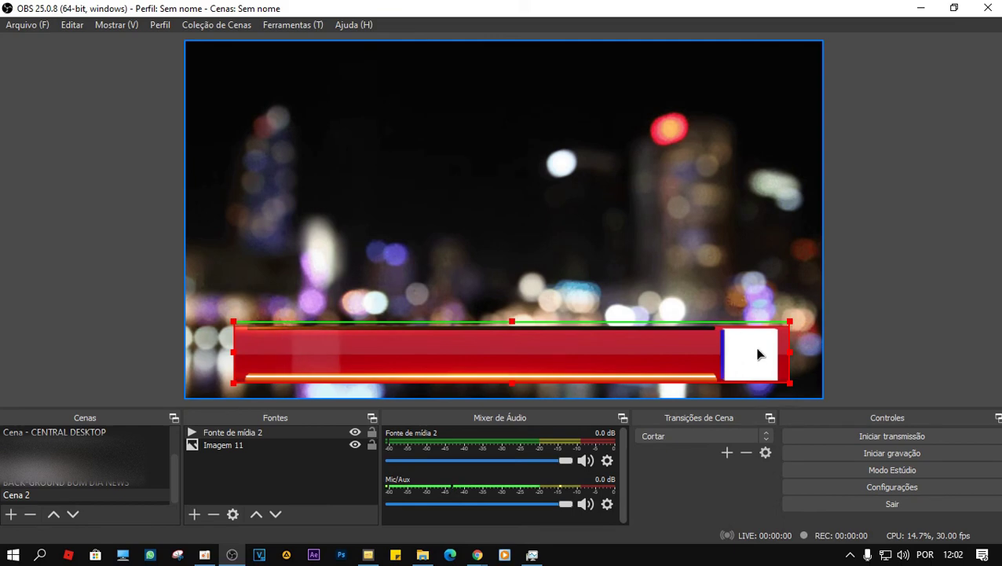
Step: Crop the right, bottom and left edges of the lower third close to the red bar and white square, then deselect it
mouse_move(795, 359)
left_mouse_down()
mouse_move(718, 355)
mouse_move(796, 354)
mouse_move(785, 352)
left_mouse_up()
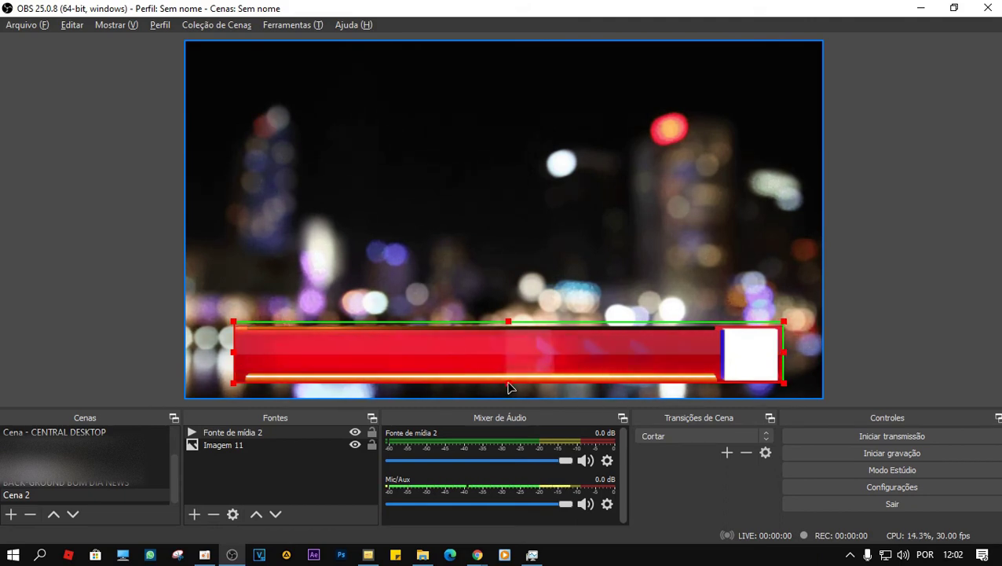
left_click_drag(509, 385, 509, 380)
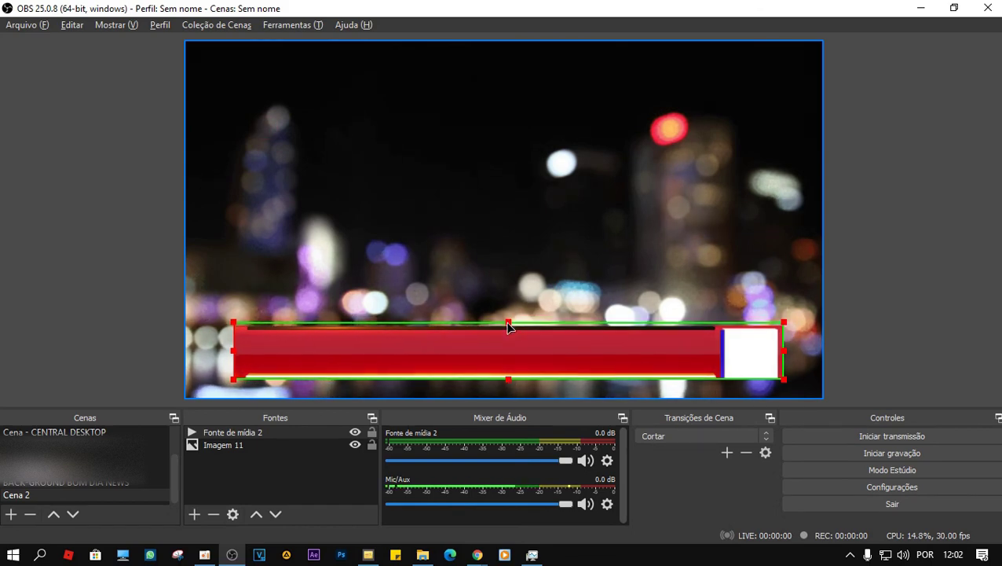
left_click_drag(233, 350, 250, 355)
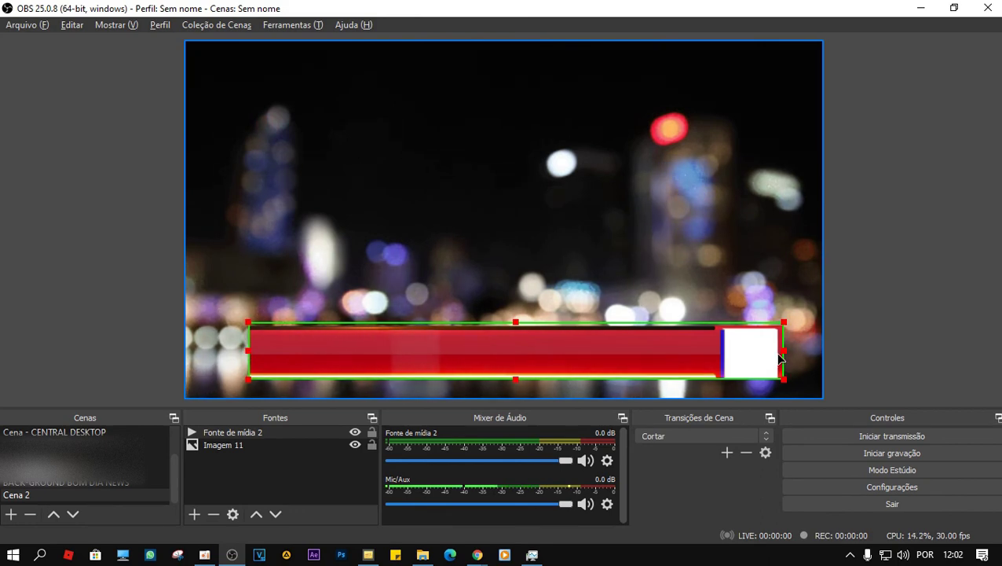
left_click_drag(783, 356, 780, 355)
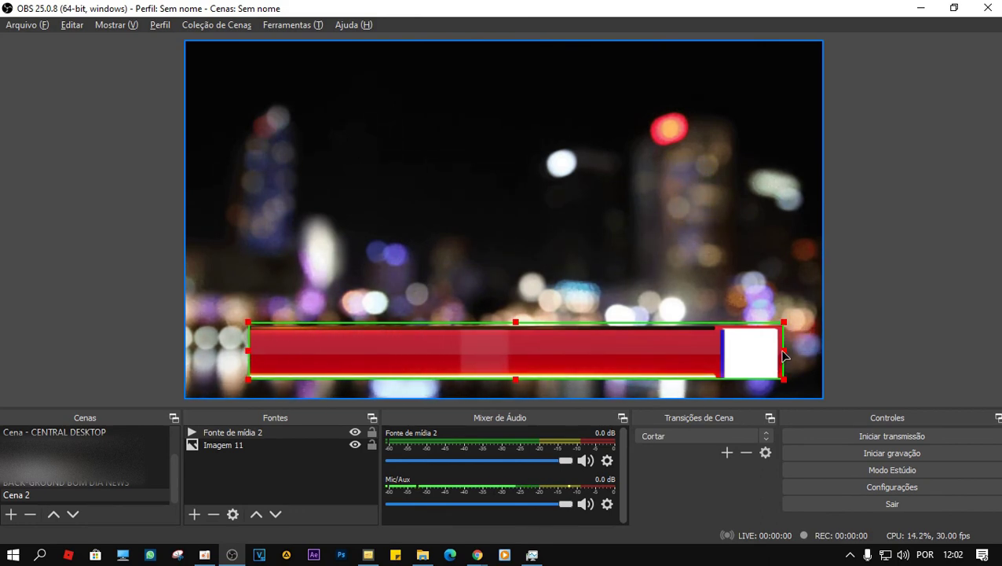
left_click(869, 351)
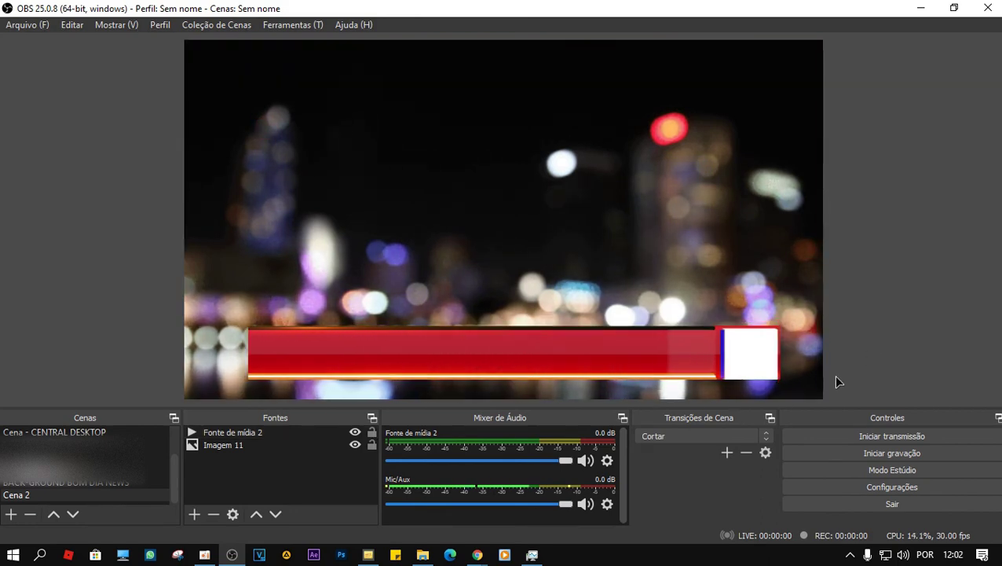
Step: Move the lower third near the scene's lower-right corner and stretch its left side so the bar almost spans the scene width
mouse_move(724, 363)
left_mouse_down()
mouse_move(692, 264)
mouse_move(677, 147)
mouse_move(622, 353)
mouse_move(729, 373)
mouse_move(693, 351)
mouse_move(707, 371)
left_mouse_up()
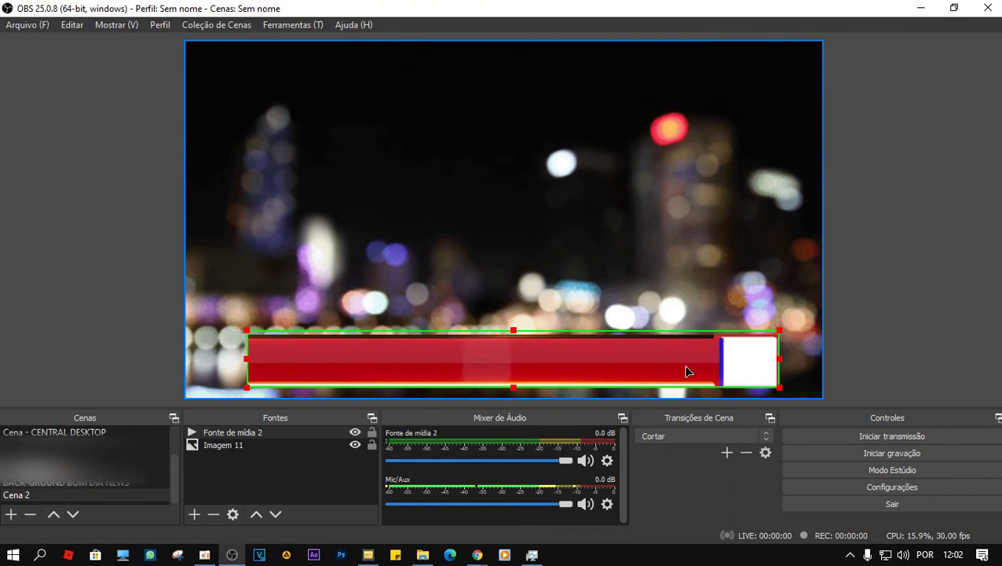
left_click_drag(691, 364, 714, 359)
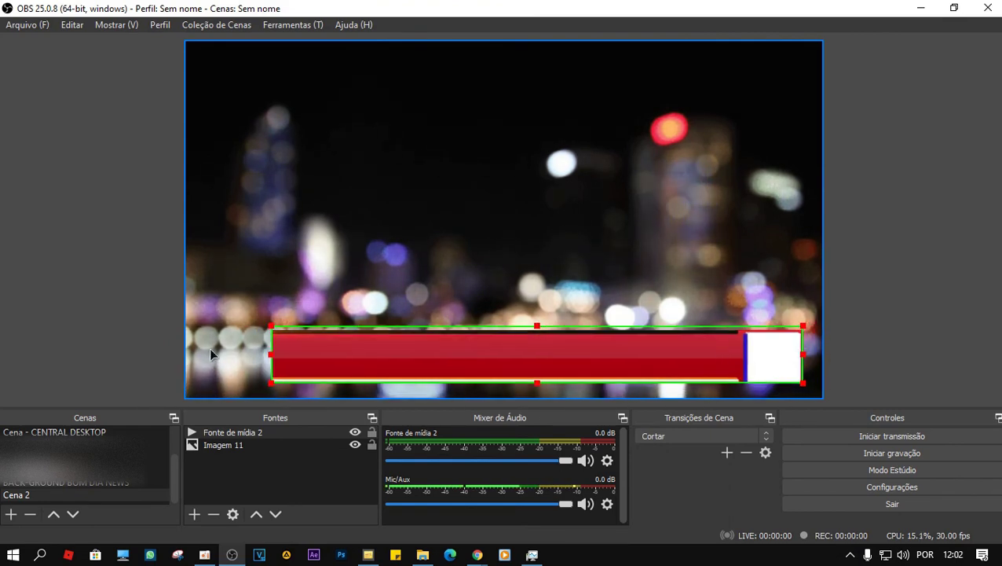
left_click_drag(480, 369, 491, 367)
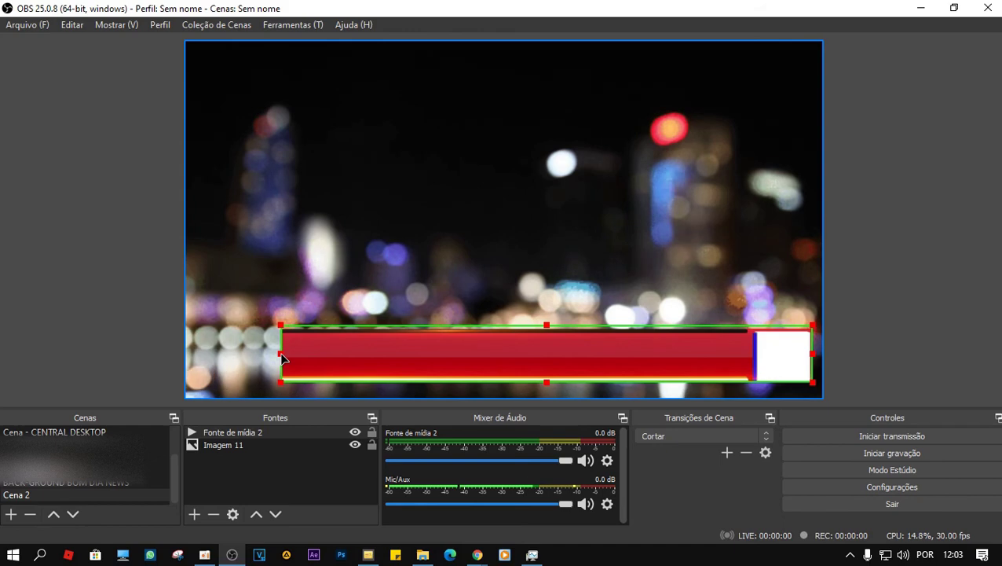
left_click_drag(283, 357, 209, 352)
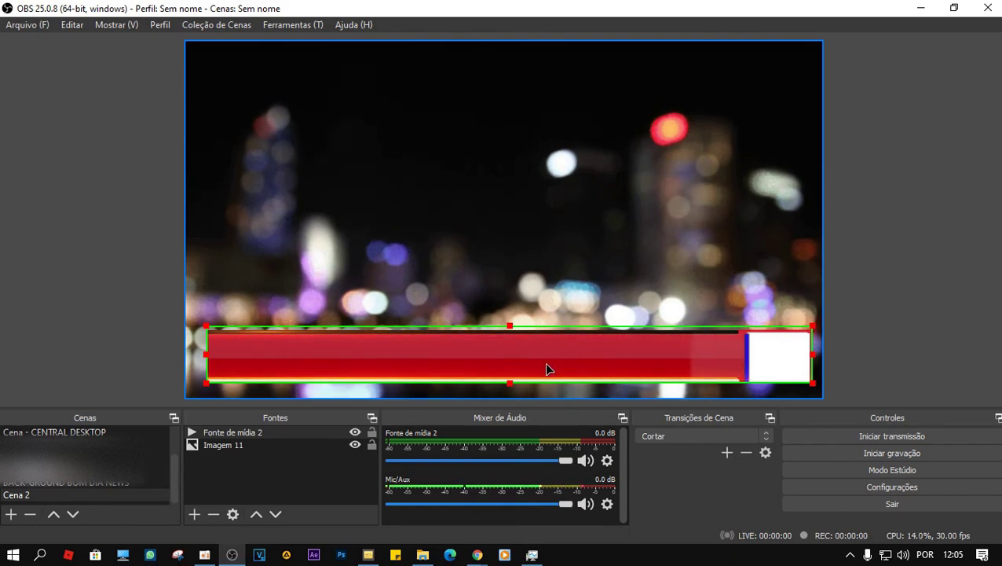
Step: Fine-tune the lower third's position so it sits centred horizontally just above the bottom edge of the scene
key("Left")
key("Left")
key("Left")
key("Left")
key("Left")
key("Left")
key("Left")
key("Down")
key("Down")
key("Down")
key("Down")
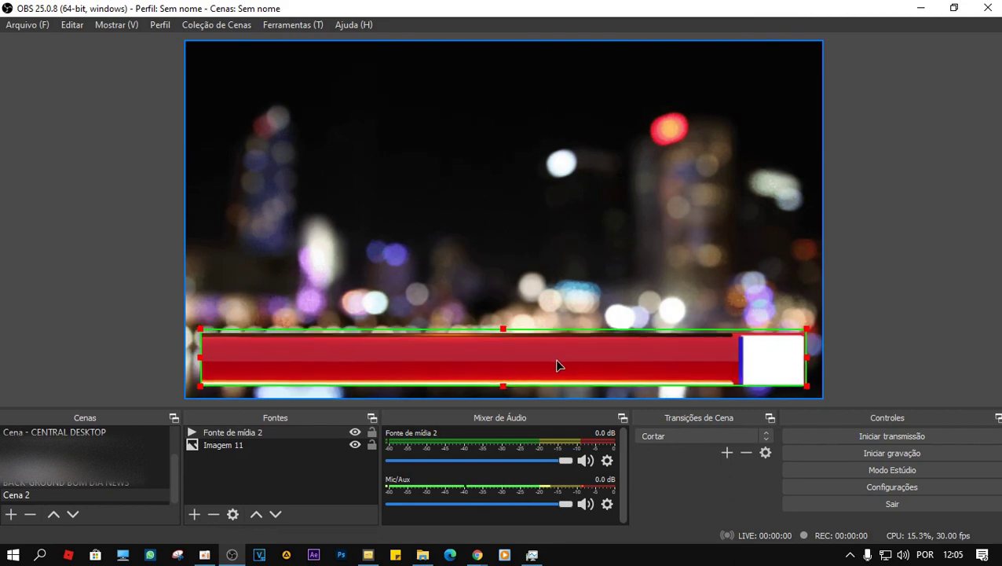
left_click_drag(555, 360, 560, 357)
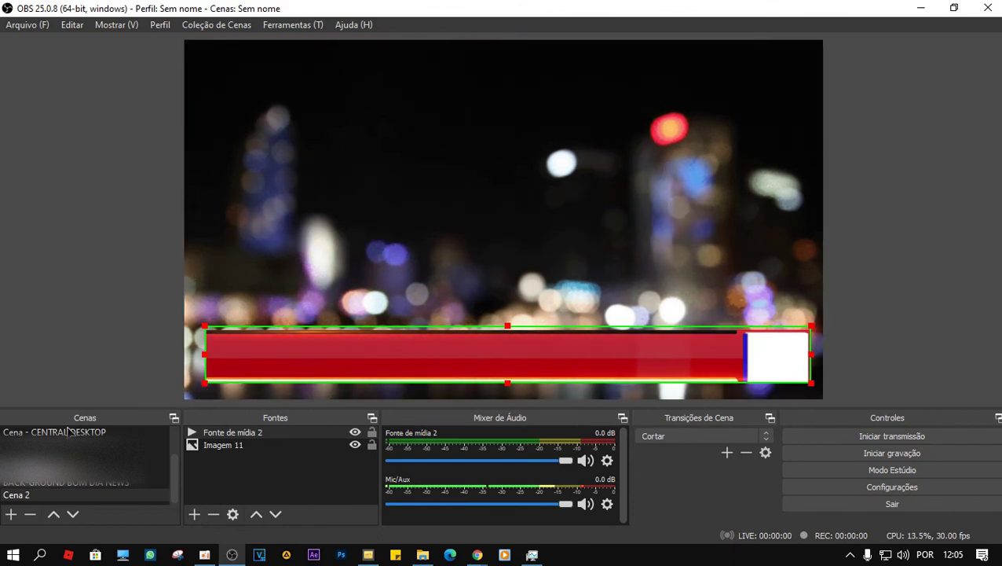
left_click(27, 497)
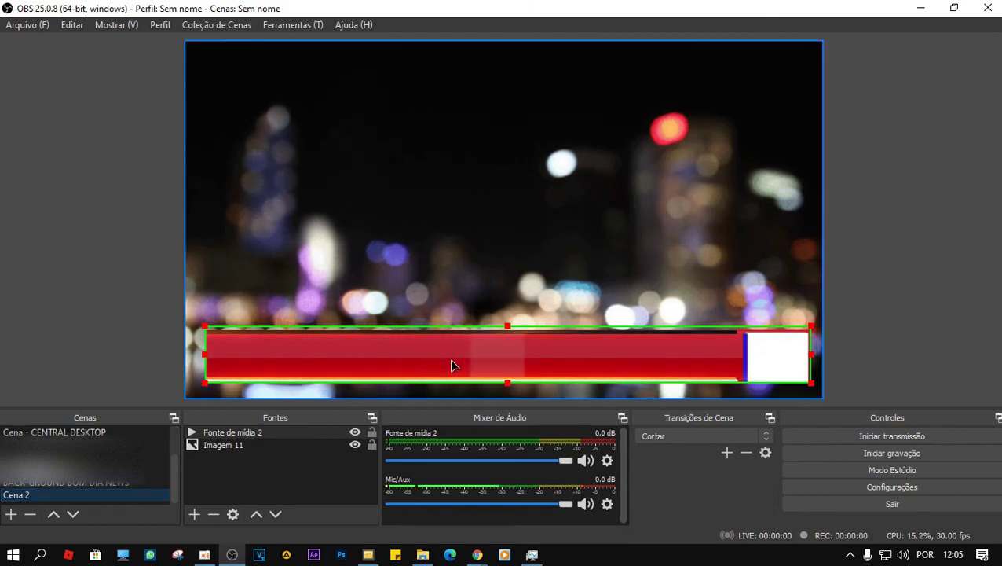
left_click(142, 496)
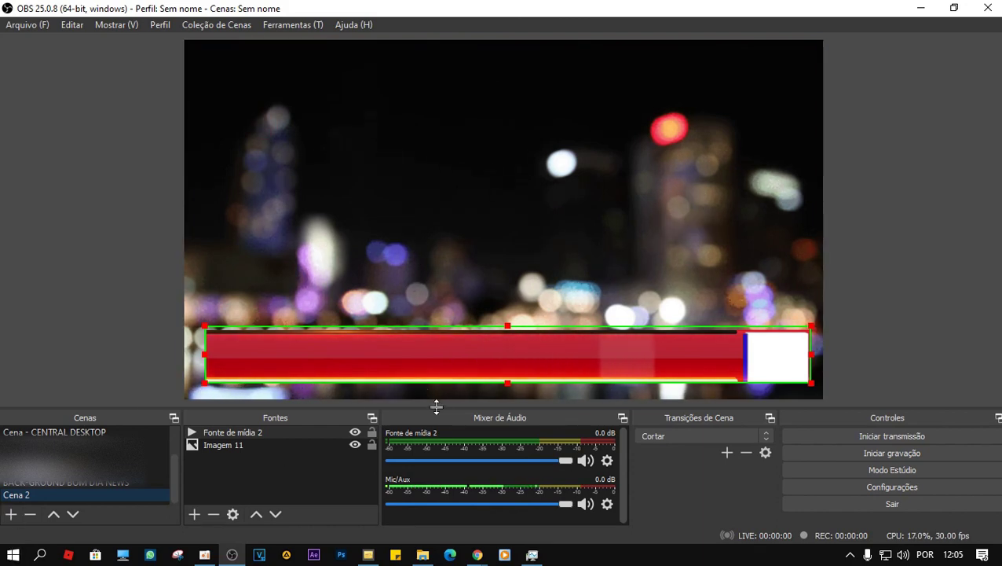
left_click(104, 238)
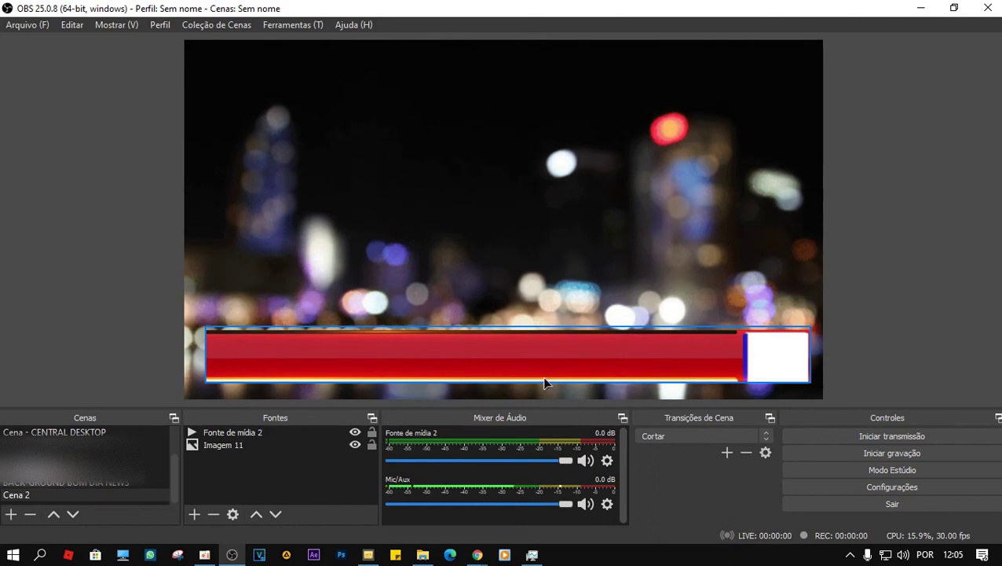
Step: In the hotkey settings, assign F1 to showing Fonte de mídia 2 in Cena 2 and open its hide hotkey for editing
left_click(896, 488)
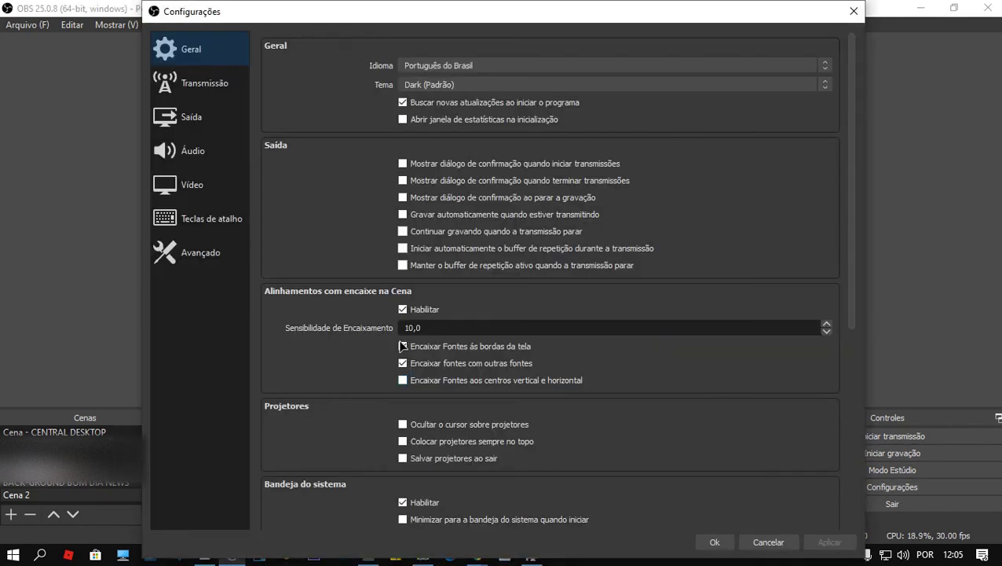
left_click(205, 222)
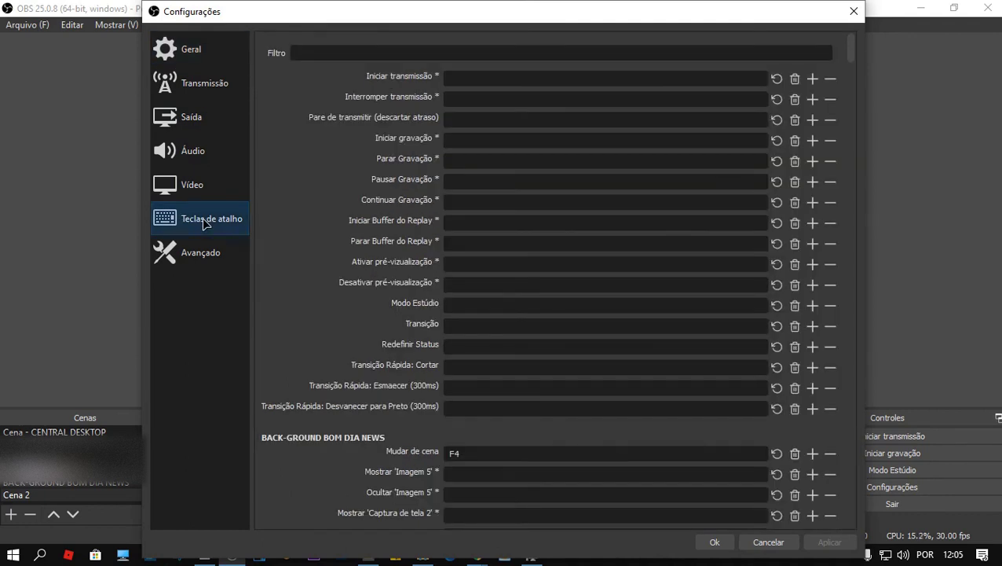
scroll(510, 307, "down", 5)
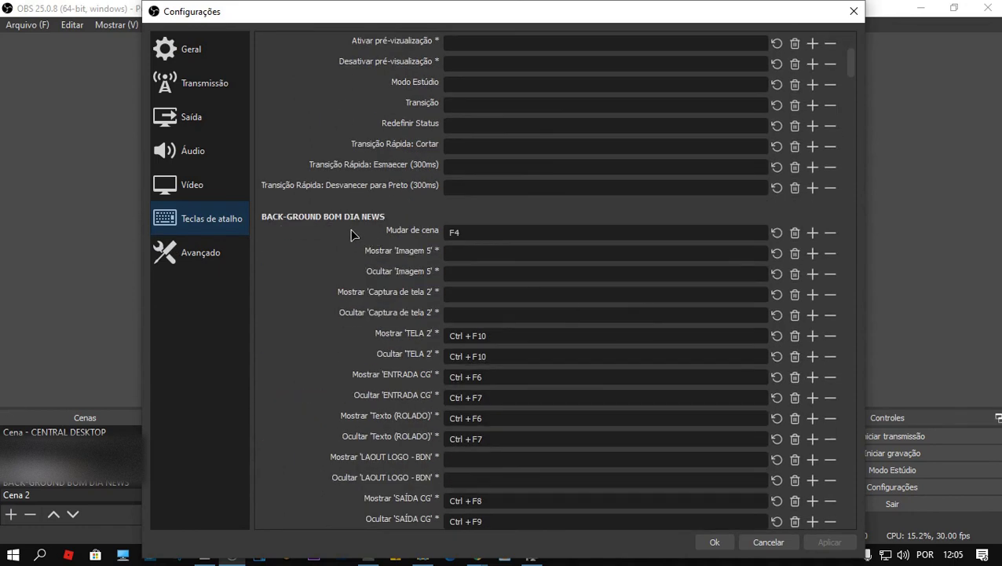
scroll(560, 264, "down", 7)
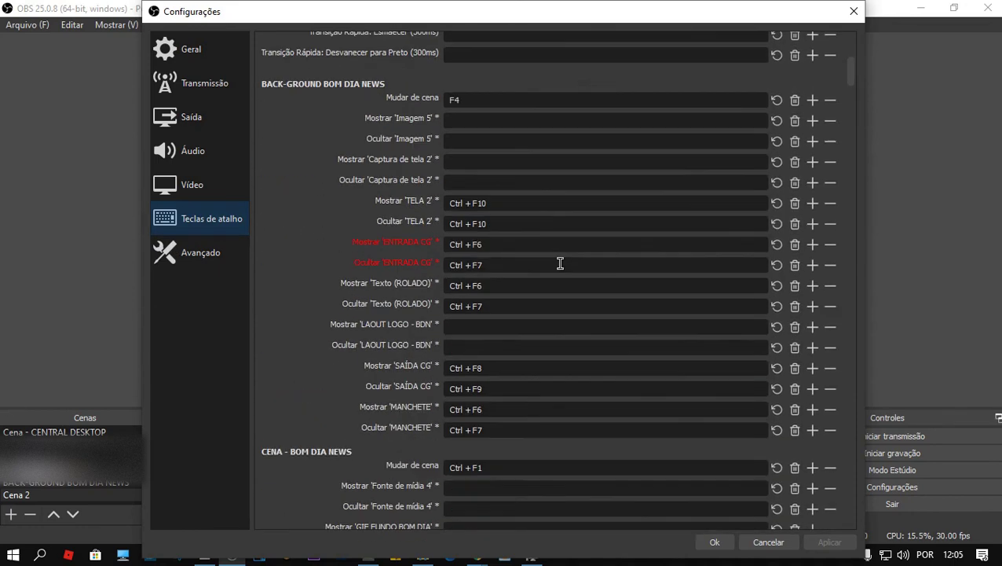
scroll(580, 304, "down", 11)
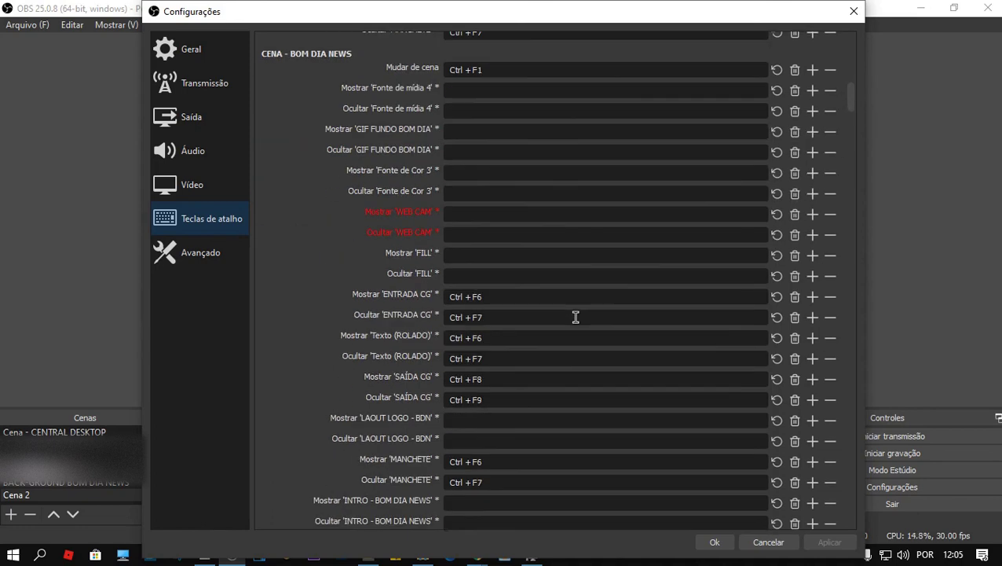
mouse_move(465, 322)
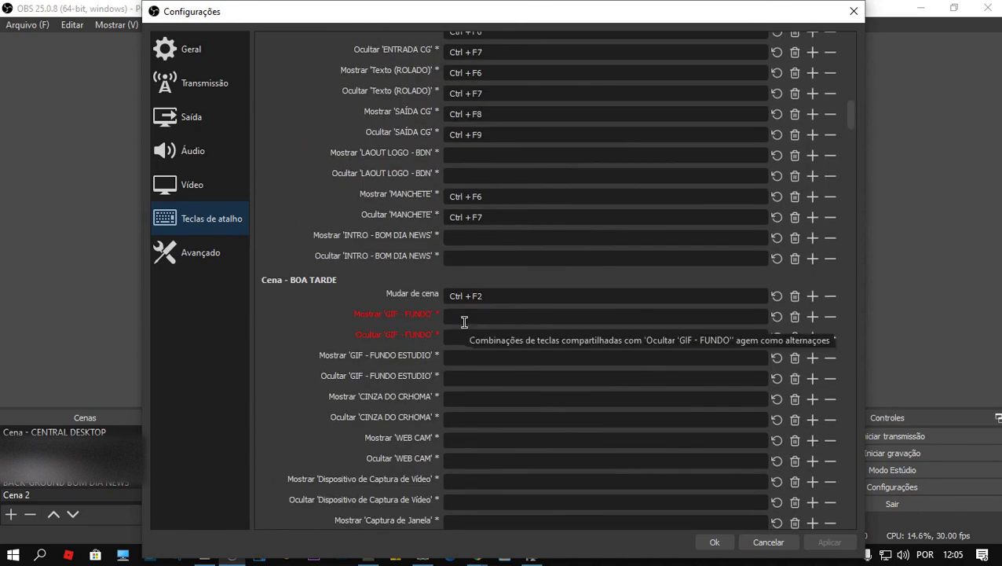
scroll(464, 322, "up", 2)
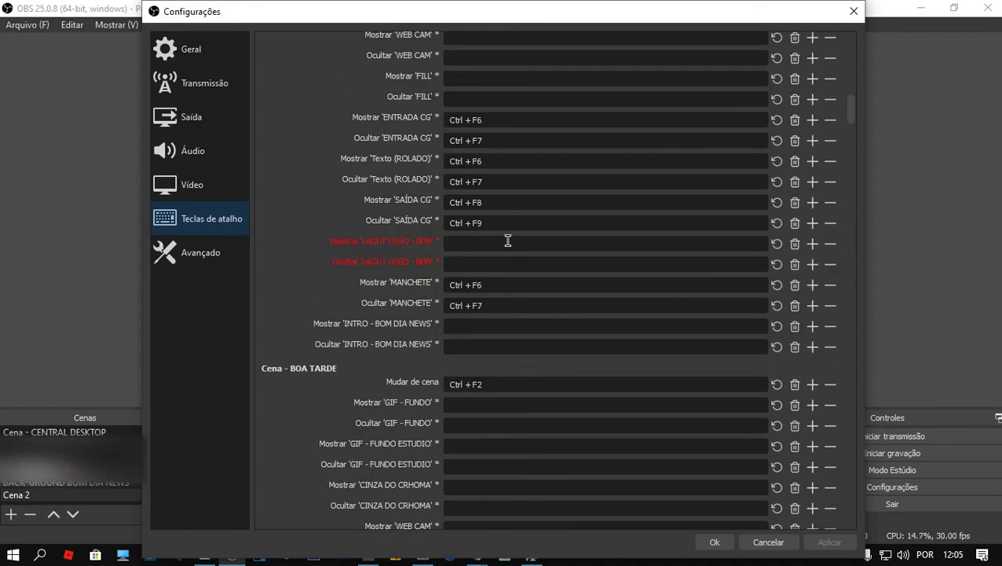
scroll(506, 244, "down", 15)
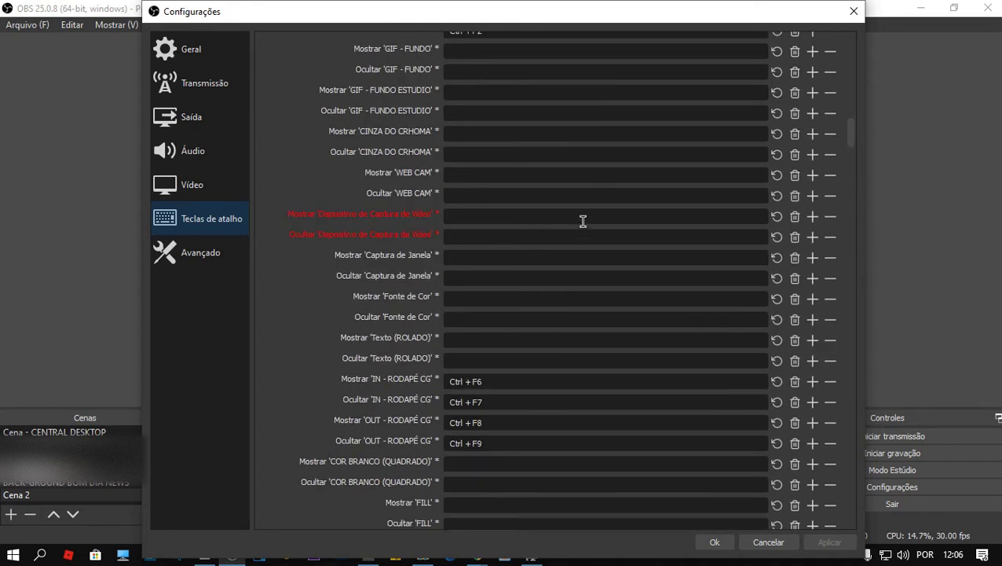
scroll(584, 221, "down", 20)
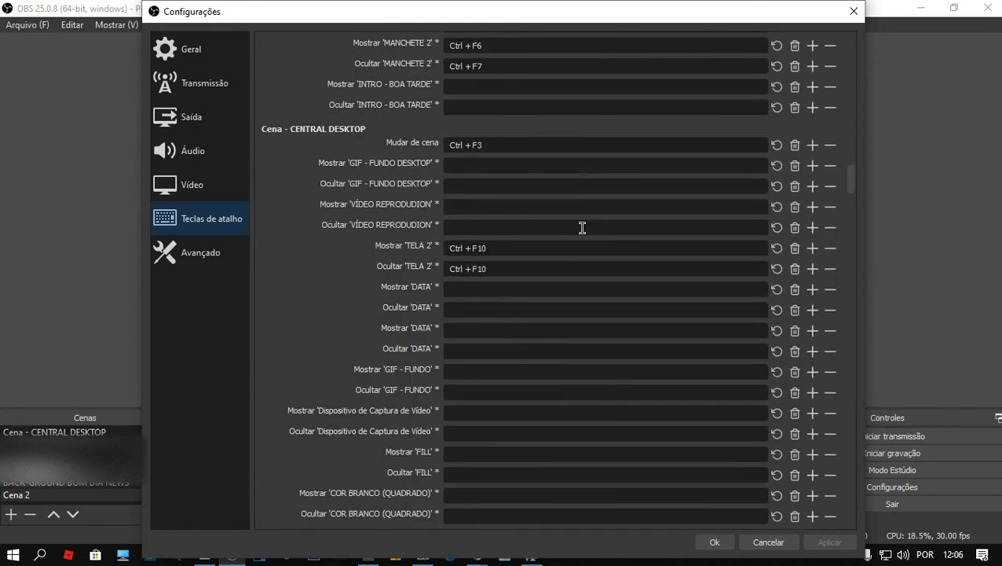
scroll(581, 273, "down", 2)
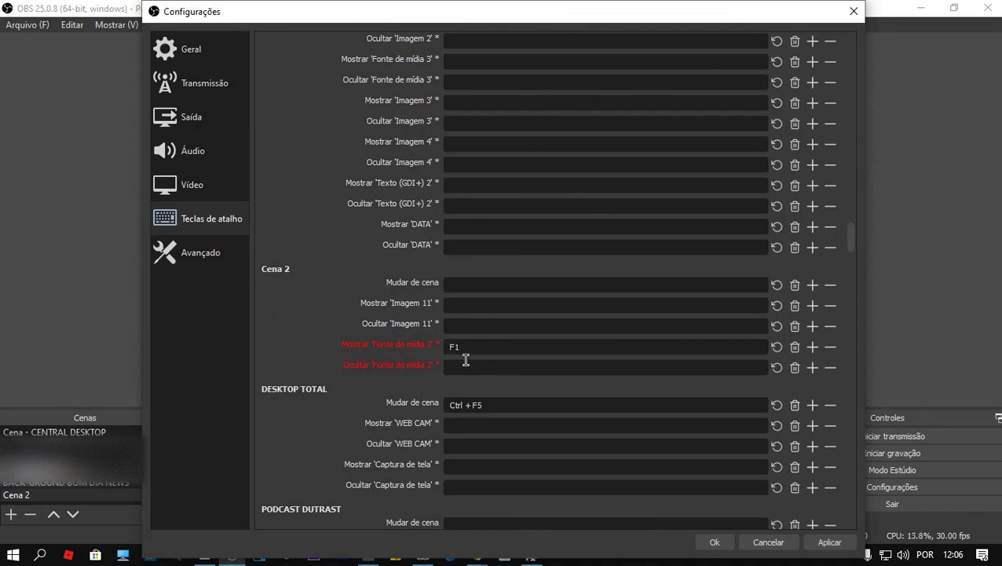
left_click(464, 367)
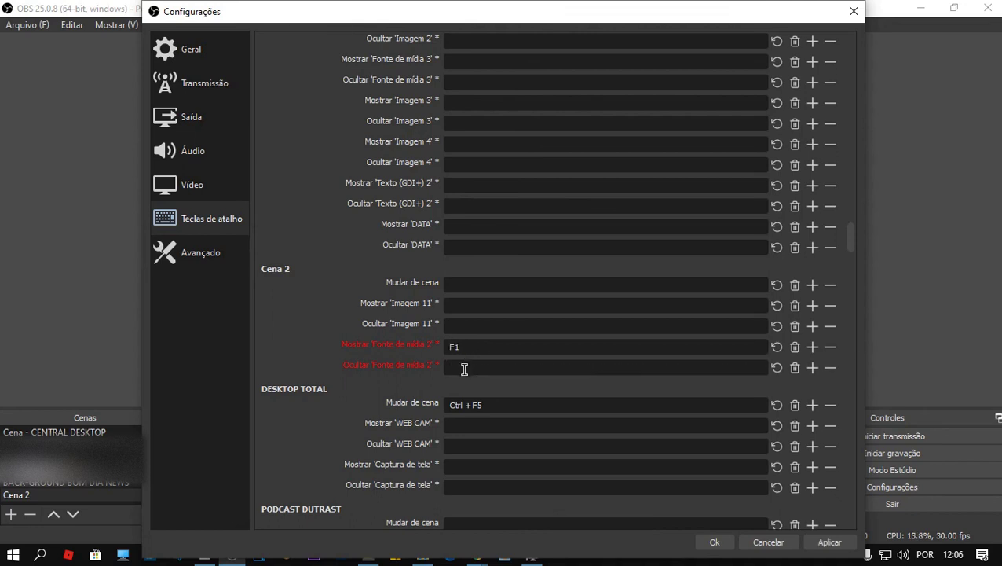